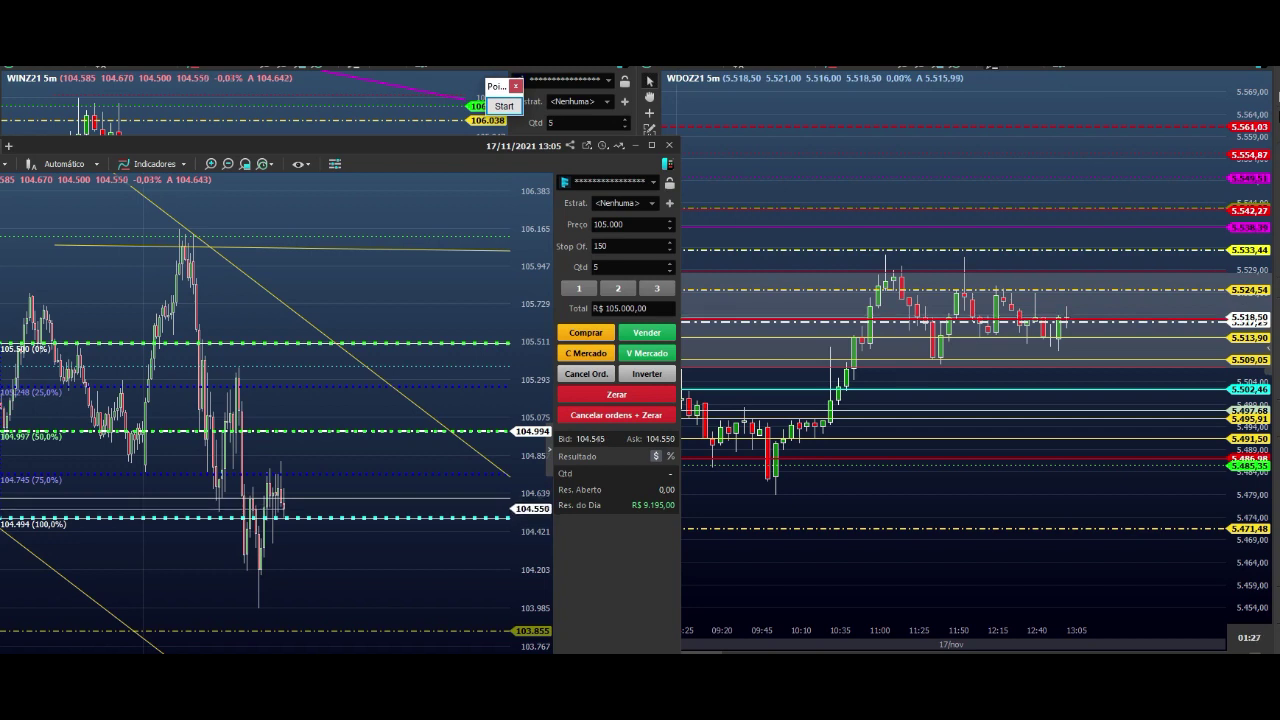
# - Zoom in on the time axis of the floating WINZ21 5-minute chart to show fewer, wider candles
pyautogui.click(211, 164)
pyautogui.click(214, 165)
pyautogui.click(214, 165)
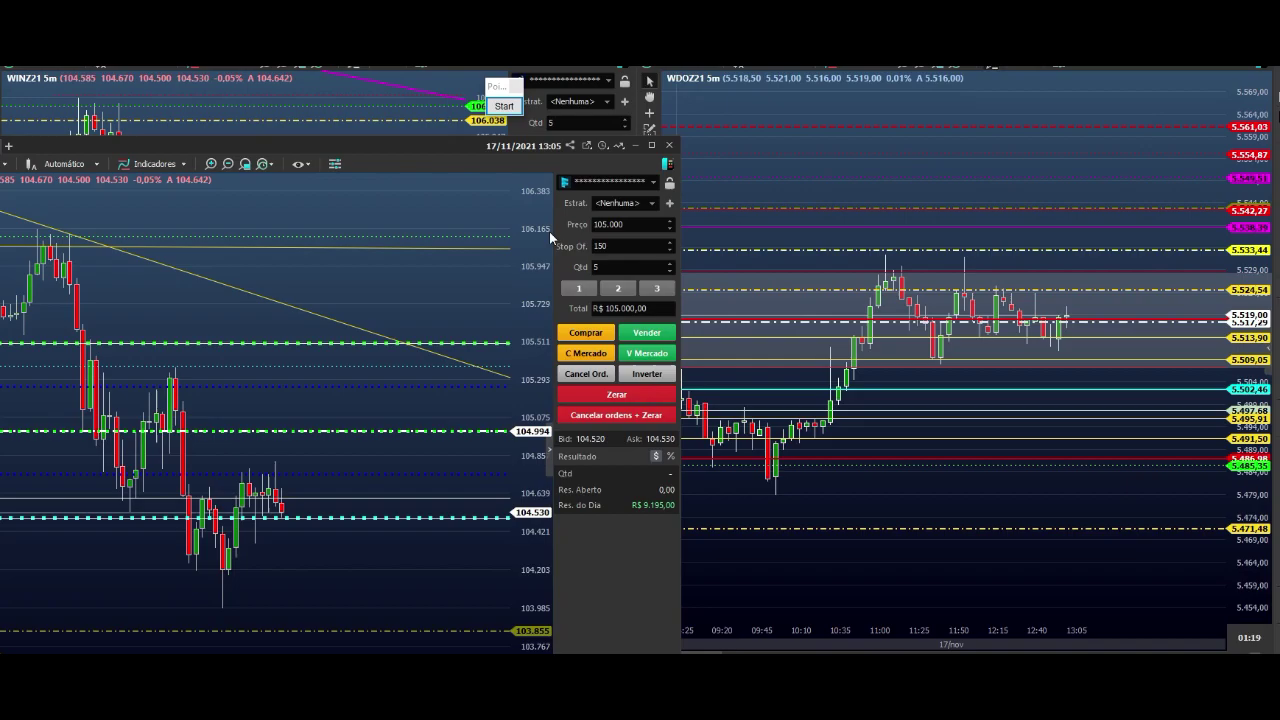
# - Start screen annotation, magnify the order panel to inspect the day's result, and end annotation
pyautogui.click(503, 105)
pyautogui.scroll(4, 625, 352)
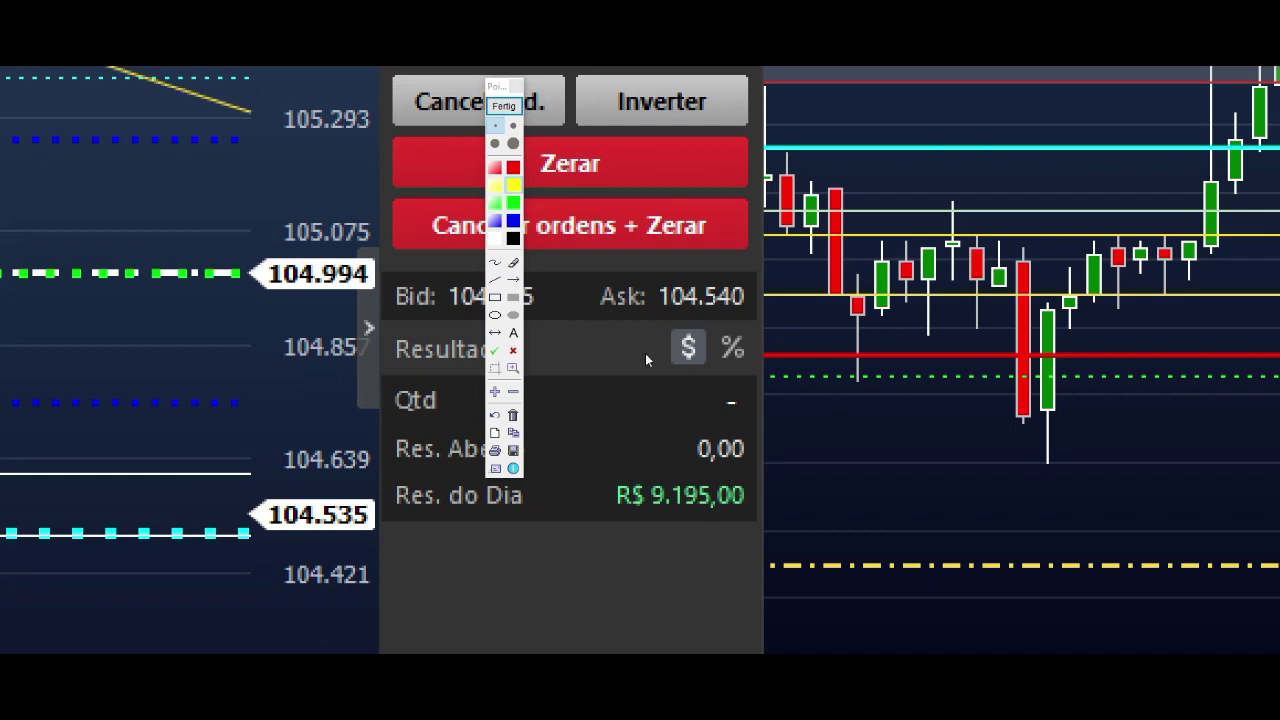
pyautogui.click(514, 109)
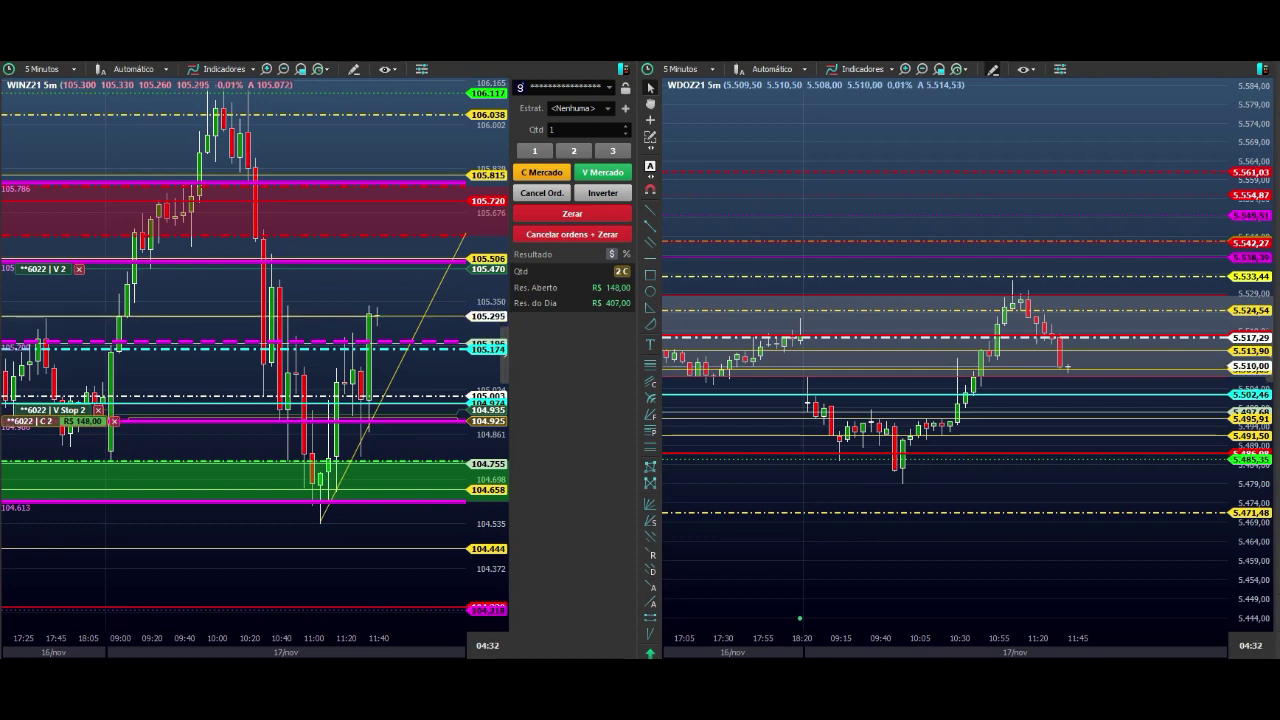
# - Compress the WINZ21 price scale and mark the green support zone and the red resistance zone with green arrows
pyautogui.moveTo(495, 131); pyautogui.dragTo(503, 158)
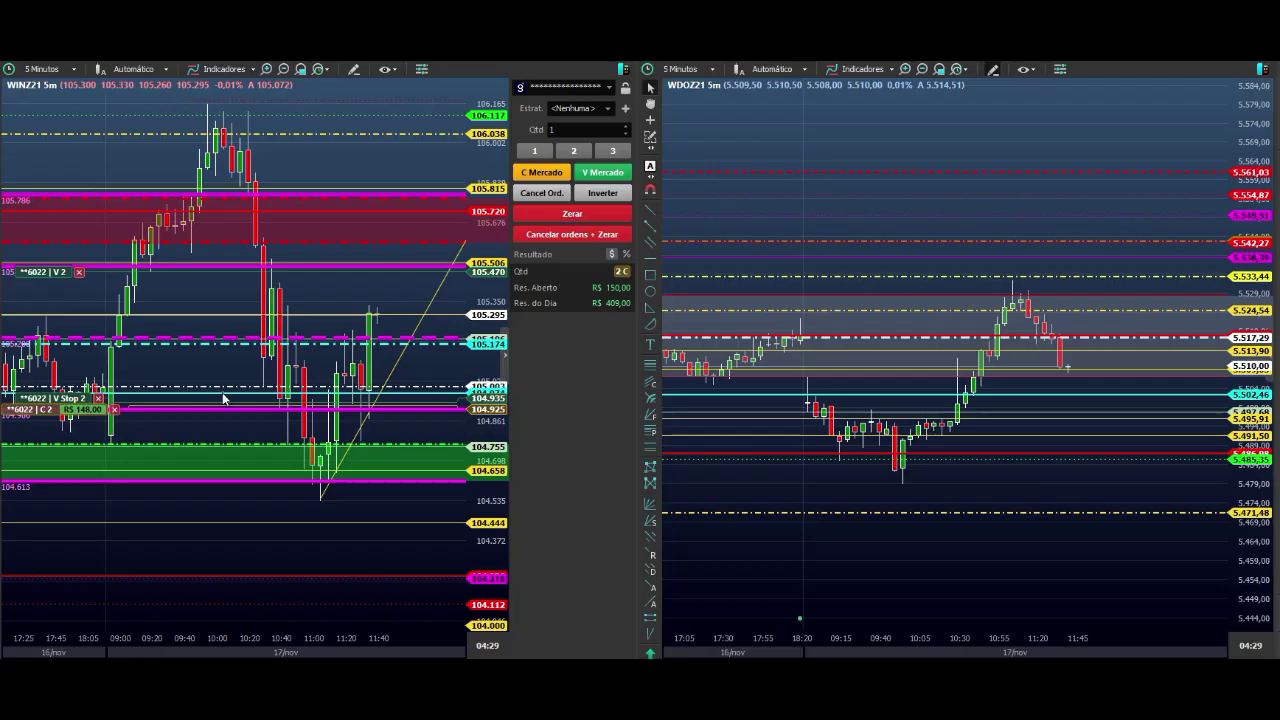
pyautogui.moveTo(368, 472); pyautogui.dragTo(368, 466)
pyautogui.moveTo(335, 235); pyautogui.dragTo(410, 234)
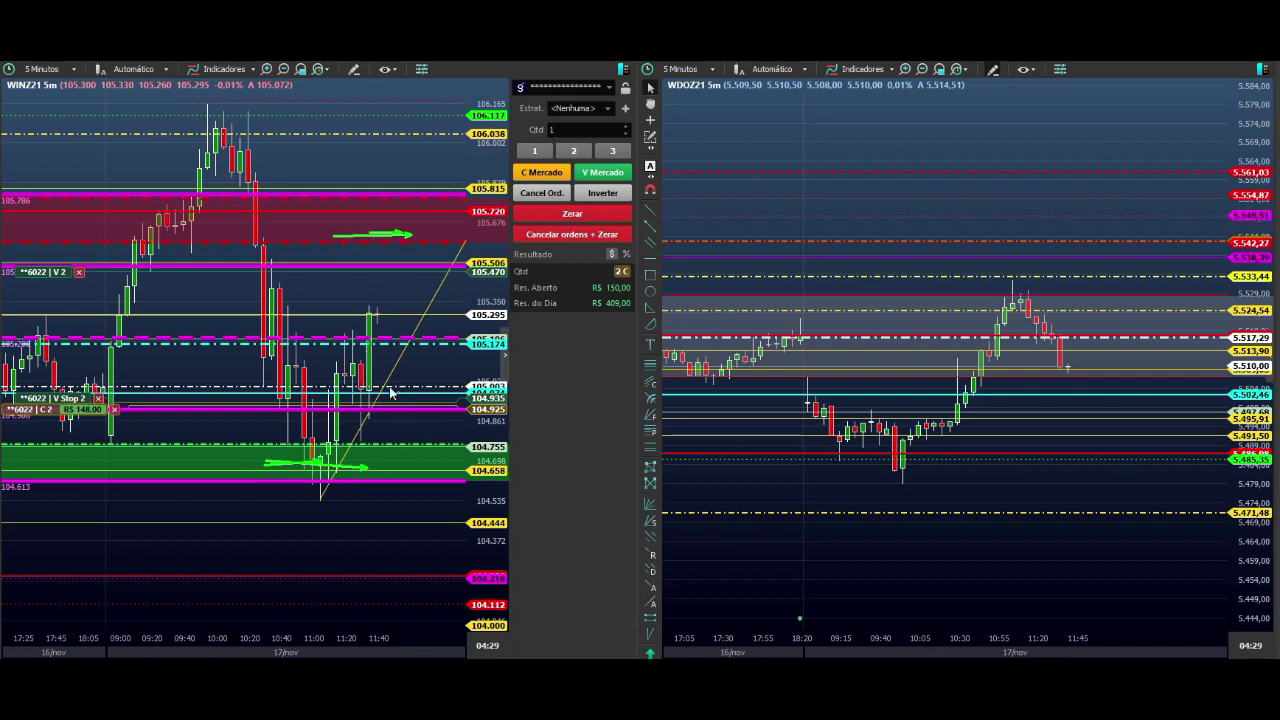
pyautogui.moveTo(268, 449); pyautogui.dragTo(356, 468)
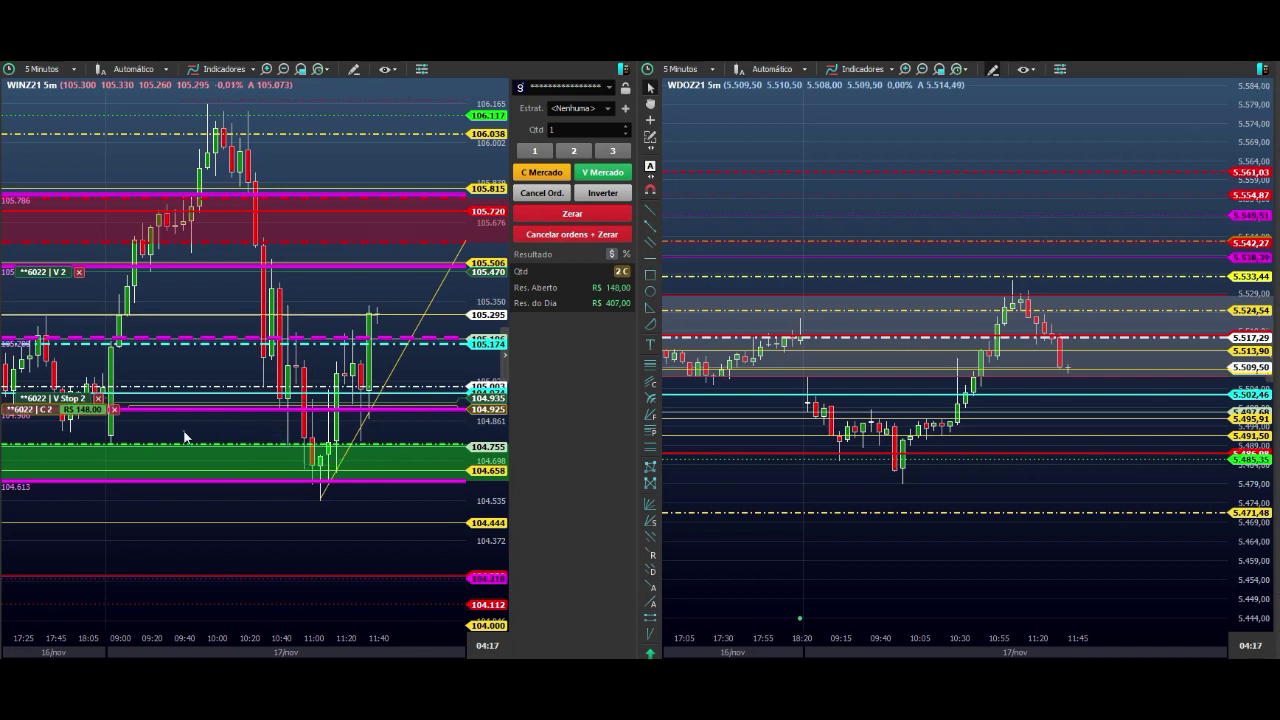
# - Draw green arrows along the 104.925 entry and 105.470 target, and trace the upward path to the 105.815 level
pyautogui.moveTo(340, 407); pyautogui.dragTo(424, 408)
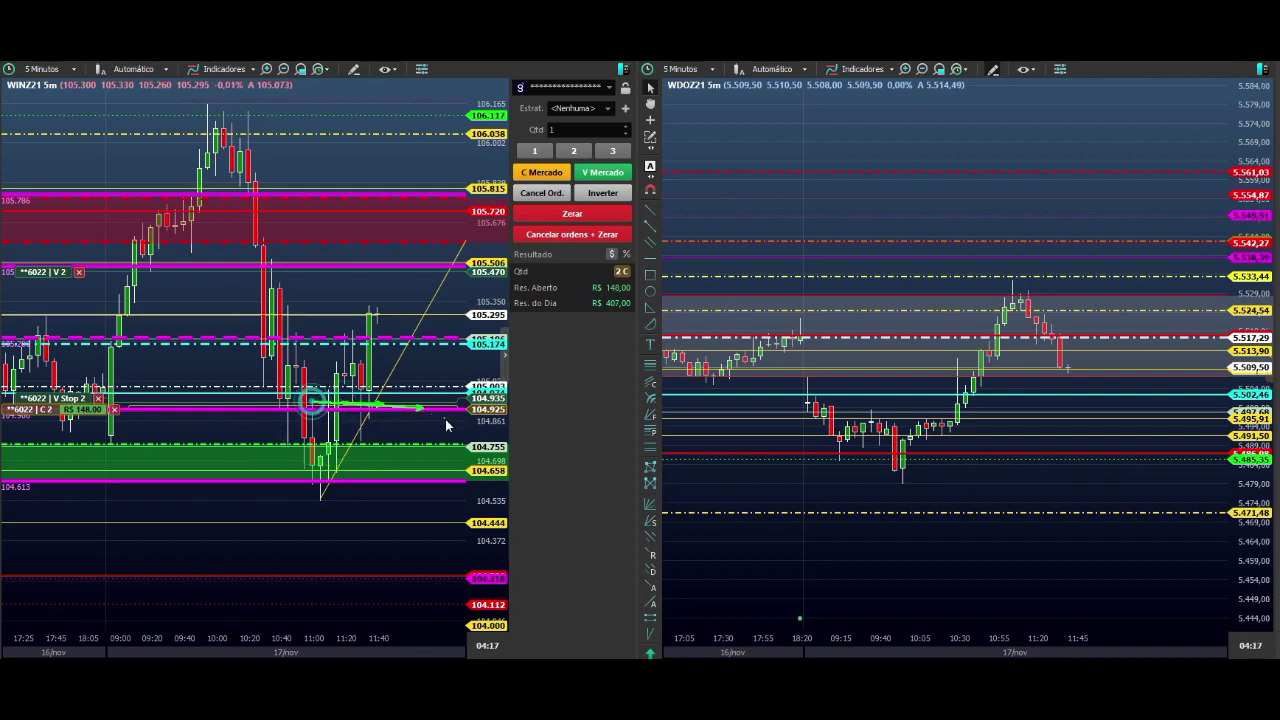
pyautogui.moveTo(405, 273); pyautogui.dragTo(411, 273)
pyautogui.moveTo(369, 405)
pyautogui.mouseDown()
pyautogui.moveTo(394, 262)
pyautogui.moveTo(440, 262)
pyautogui.moveTo(477, 195)
pyautogui.moveTo(360, 196)
pyautogui.mouseUp()
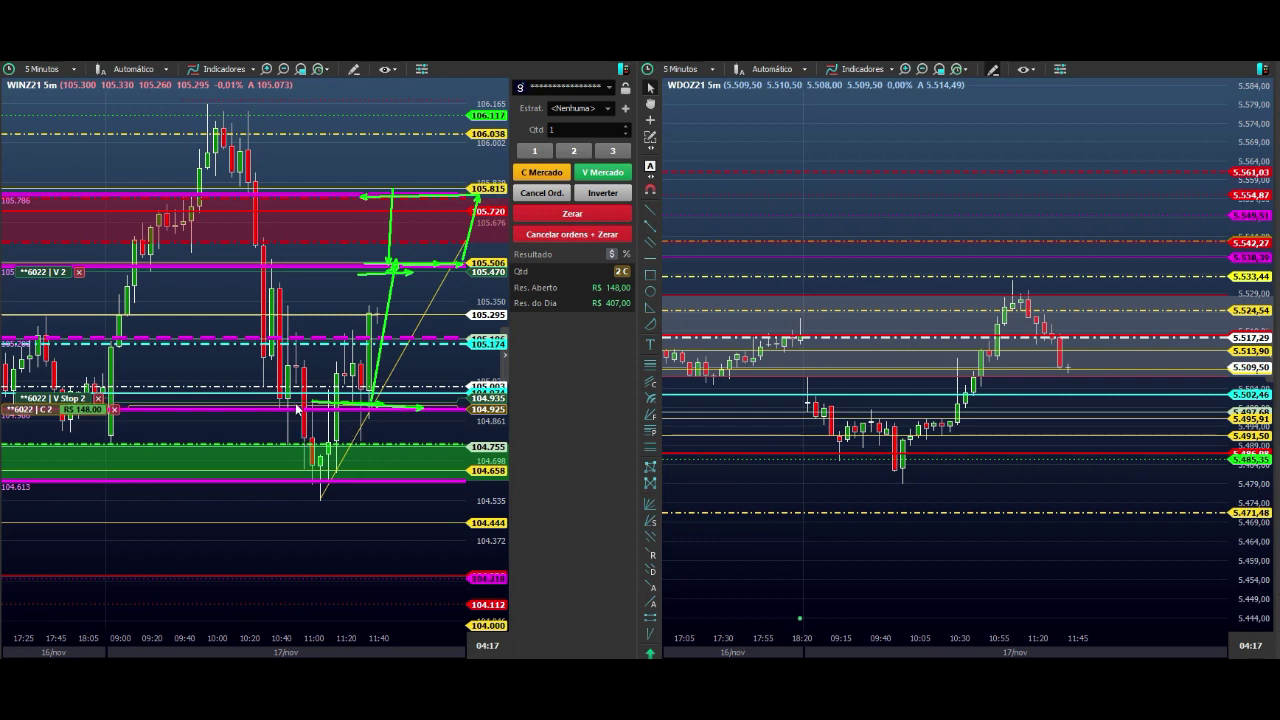
# - Box the range between 104.613 and 104.925 with green arrows, trace the fall and rebound through it, and clear the annotations
pyautogui.moveTo(295, 479); pyautogui.dragTo(384, 481)
pyautogui.moveTo(383, 481); pyautogui.dragTo(383, 405)
pyautogui.moveTo(383, 402); pyautogui.dragTo(318, 399)
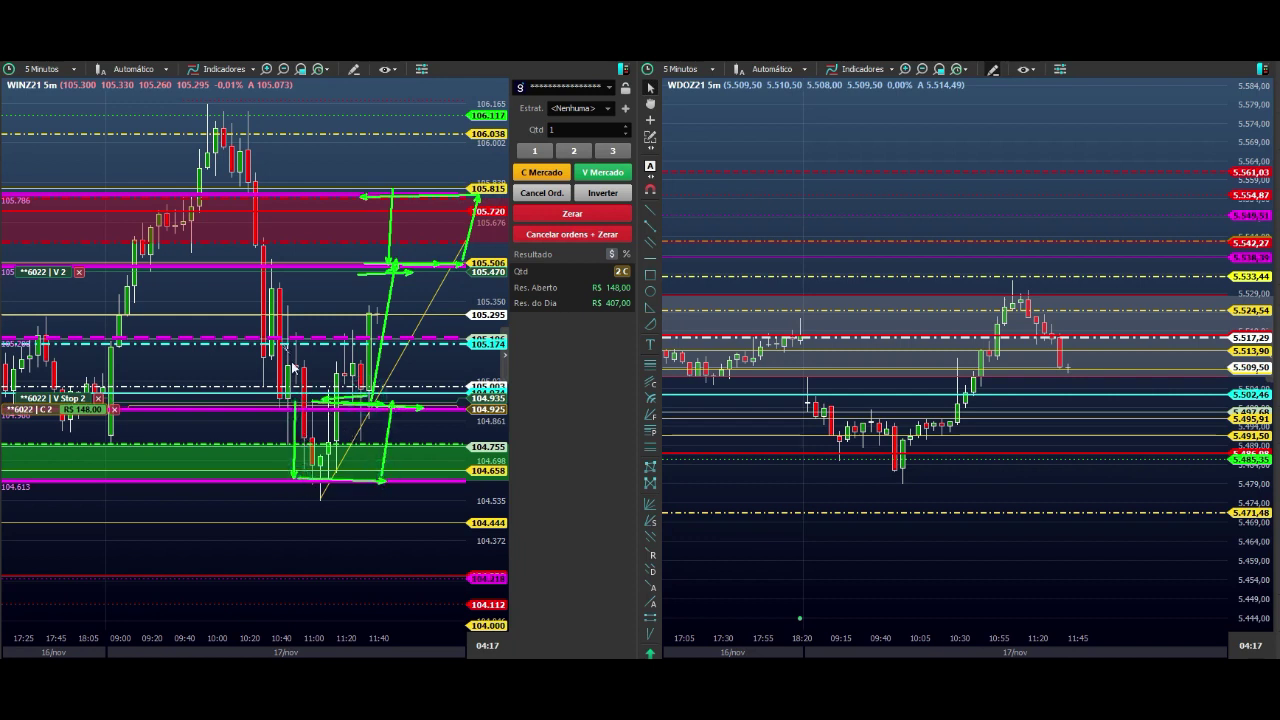
pyautogui.moveTo(282, 341); pyautogui.dragTo(320, 490)
pyautogui.moveTo(320, 490)
pyautogui.mouseDown()
pyautogui.moveTo(330, 430)
pyautogui.moveTo(453, 155)
pyautogui.mouseUp()
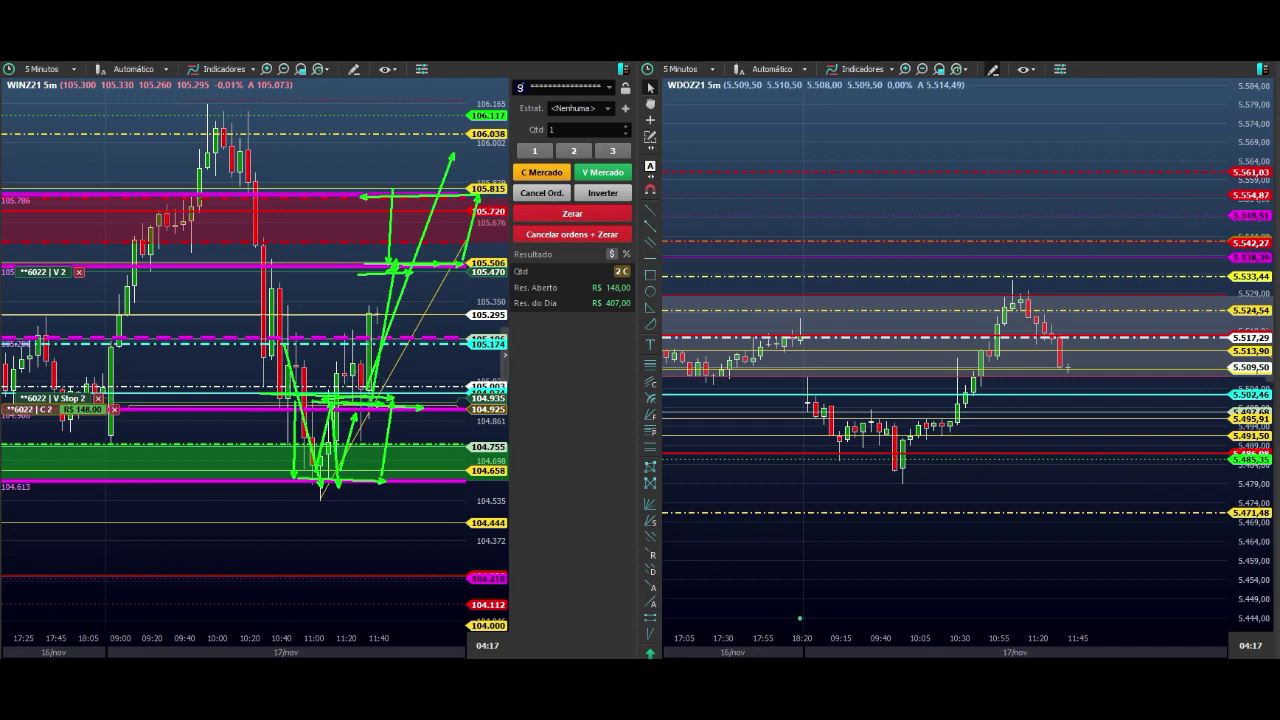
pyautogui.press('Escape')
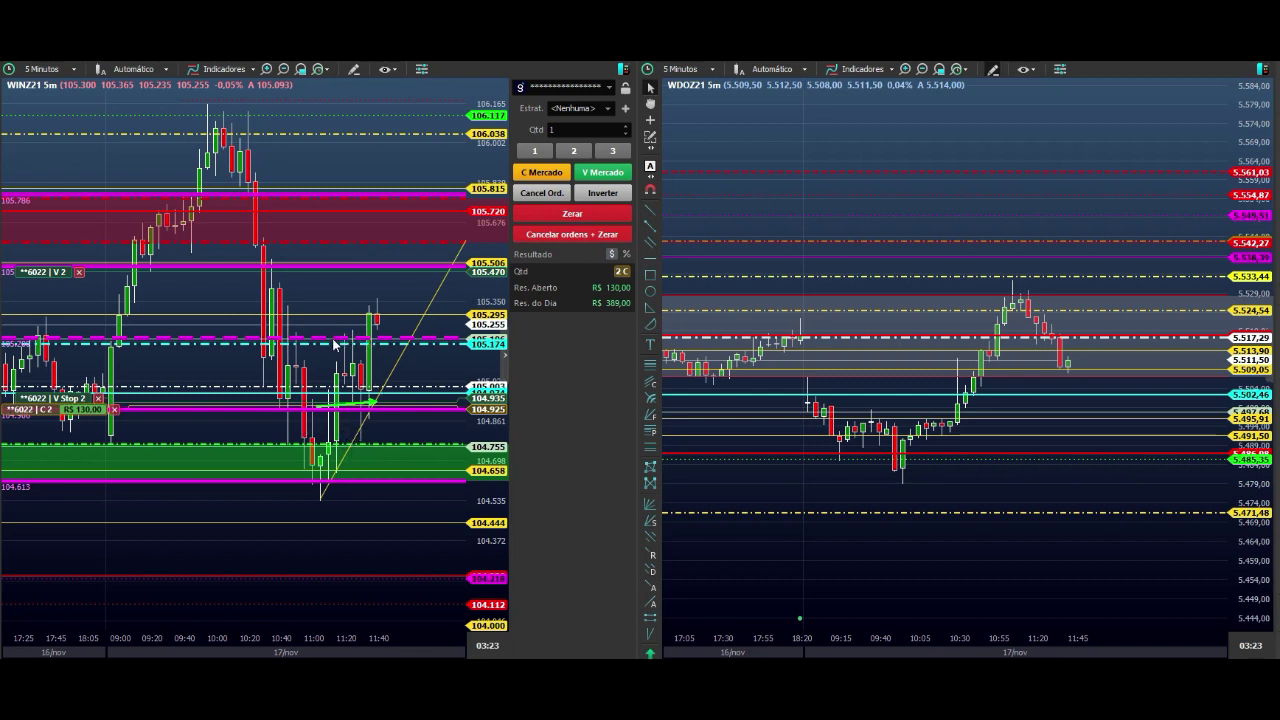
# - Sketch green arrows for a pullback to 104.925 and a rise from 105.174 beyond 105.506, and clear them
pyautogui.moveTo(335, 344)
pyautogui.mouseDown()
pyautogui.moveTo(412, 343)
pyautogui.moveTo(381, 302)
pyautogui.moveTo(400, 420)
pyautogui.mouseUp()
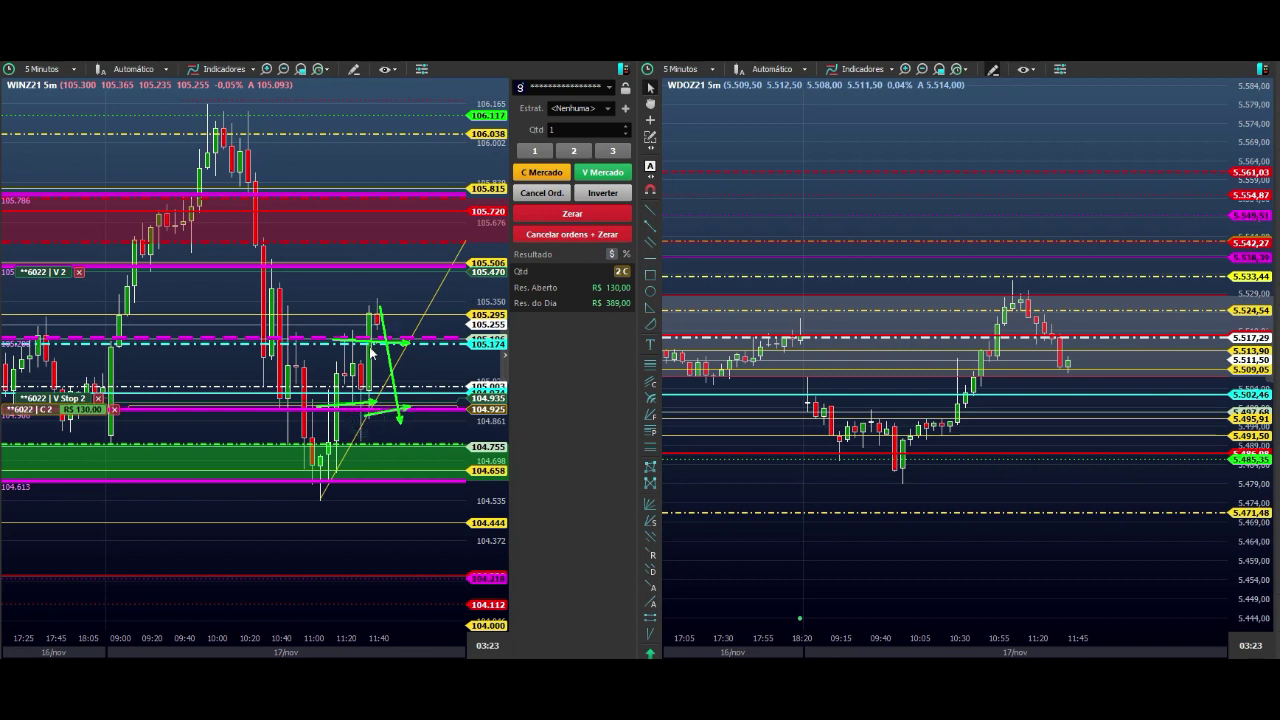
pyautogui.moveTo(370, 339)
pyautogui.mouseDown()
pyautogui.moveTo(401, 252)
pyautogui.moveTo(430, 268)
pyautogui.mouseUp()
pyautogui.moveTo(383, 330); pyautogui.dragTo(424, 205)
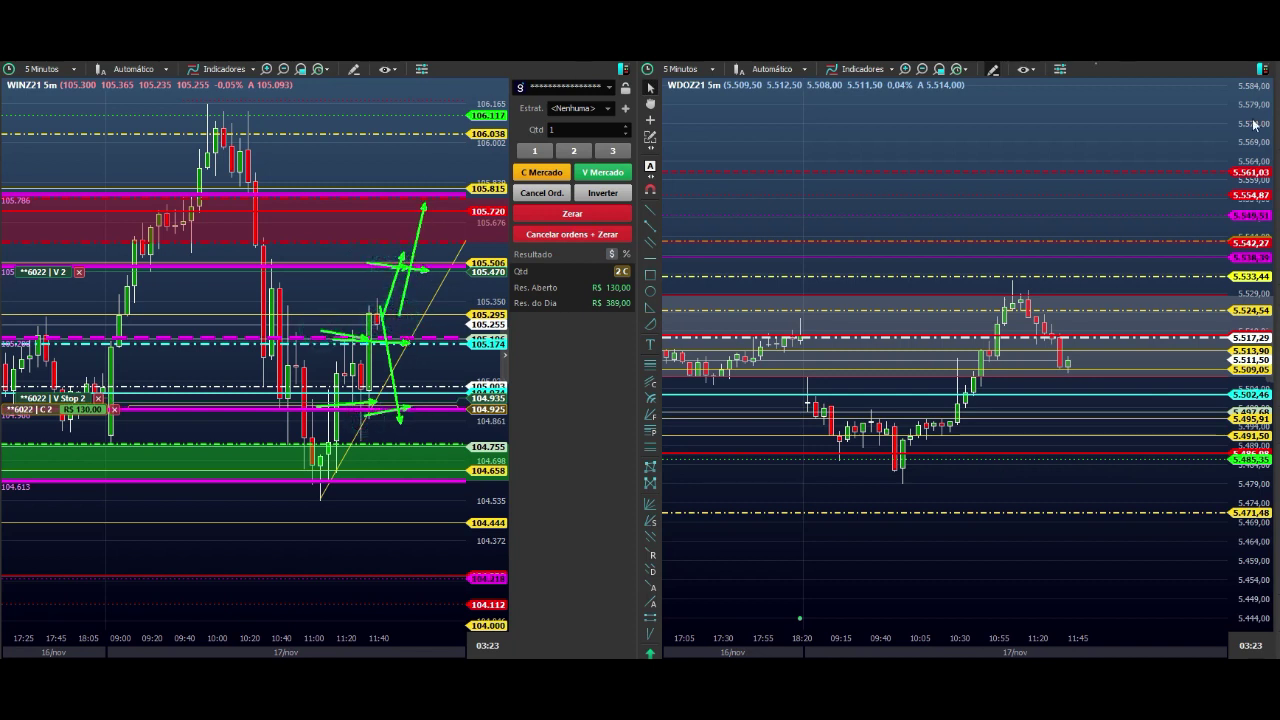
pyautogui.press('Delete')
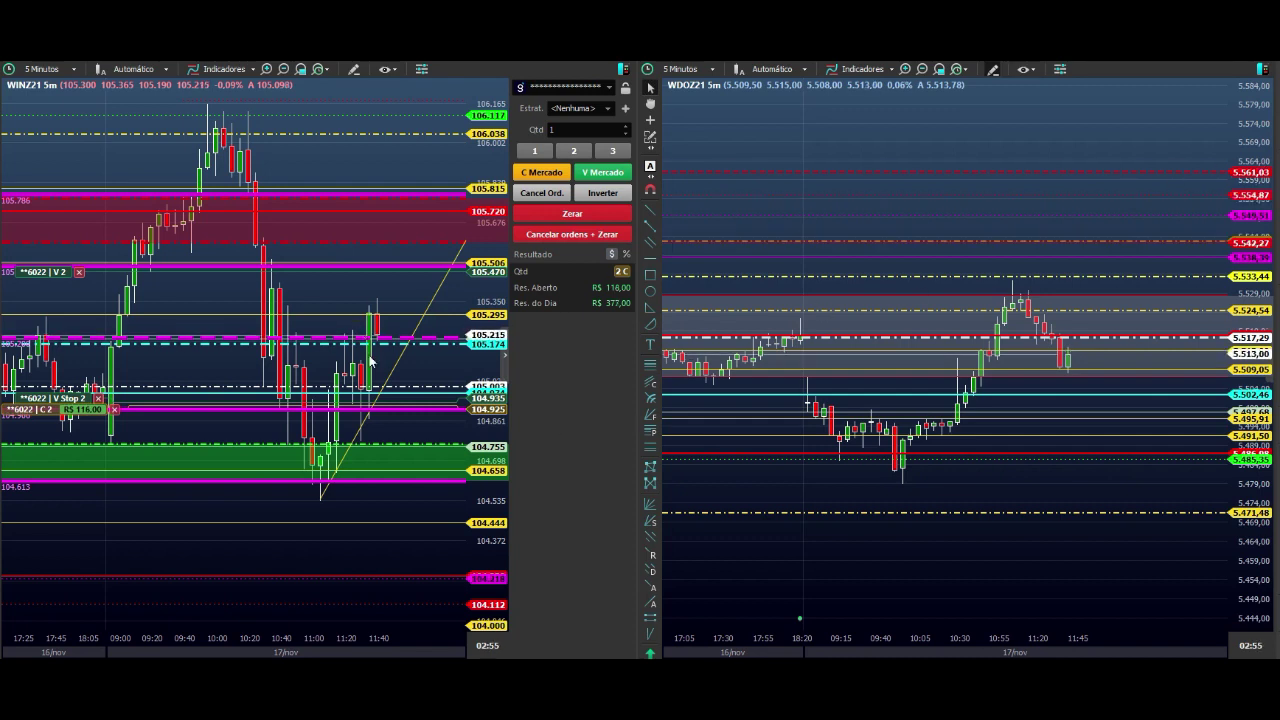
# - Mark the levels near 105.003, 105.174 and 105.470 on the WINZ21 chart with short green arrows
pyautogui.moveTo(312, 382); pyautogui.dragTo(352, 396)
pyautogui.moveTo(345, 342); pyautogui.dragTo(385, 339)
pyautogui.moveTo(372, 274); pyautogui.dragTo(445, 273)
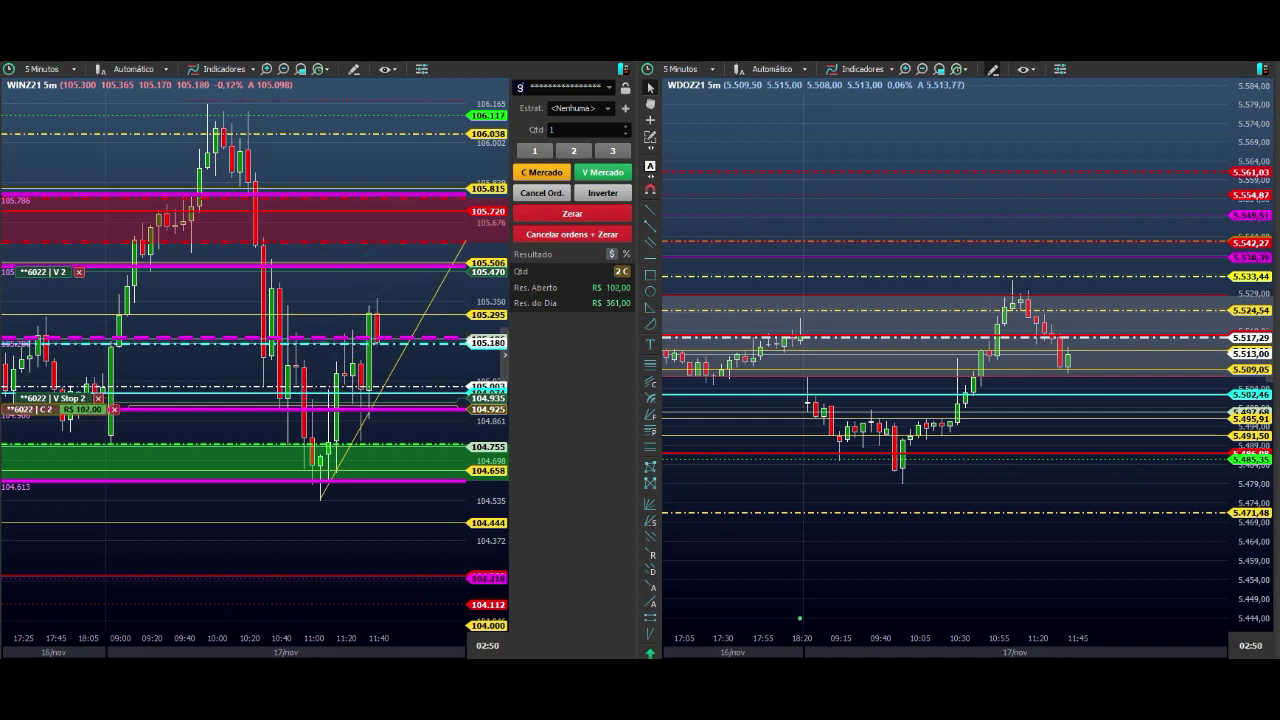
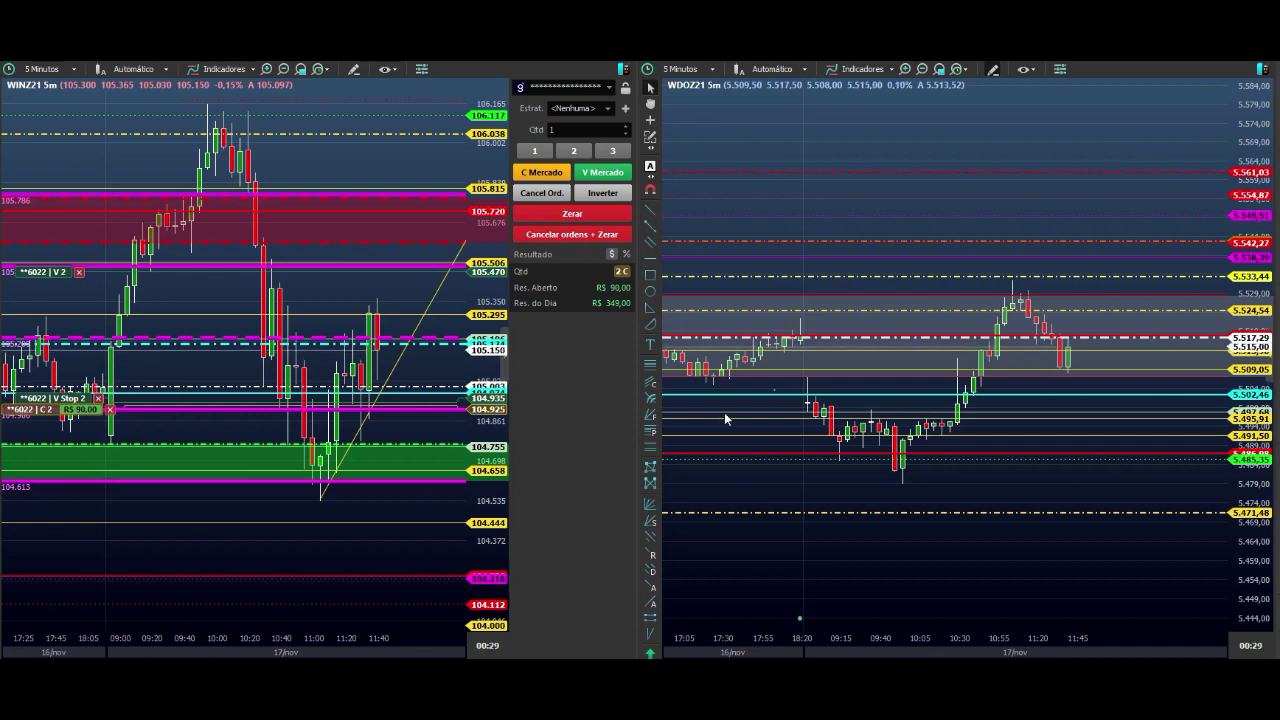
# - Point green arrows at the candle lows in the green support zone and into the red resistance zone
pyautogui.moveTo(242, 554); pyautogui.dragTo(308, 462)
pyautogui.moveTo(291, 526); pyautogui.dragTo(320, 474)
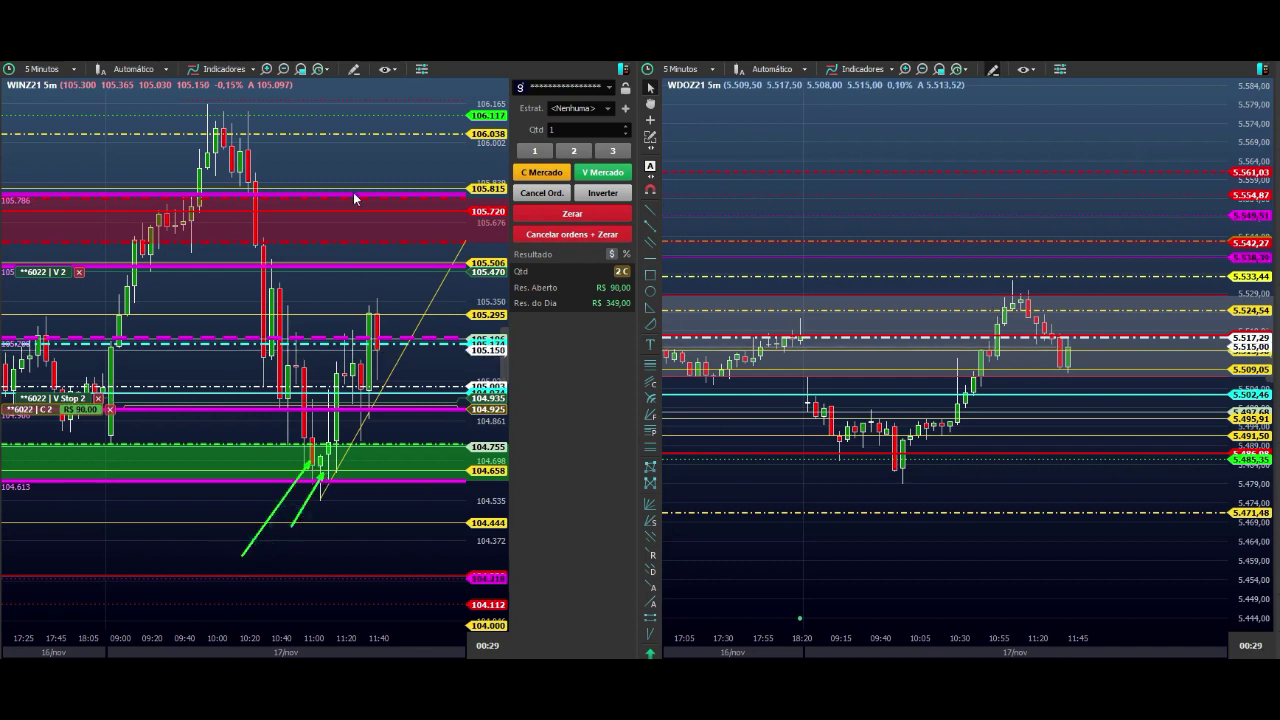
pyautogui.moveTo(350, 204); pyautogui.dragTo(371, 237)
pyautogui.moveTo(371, 162); pyautogui.dragTo(397, 216)
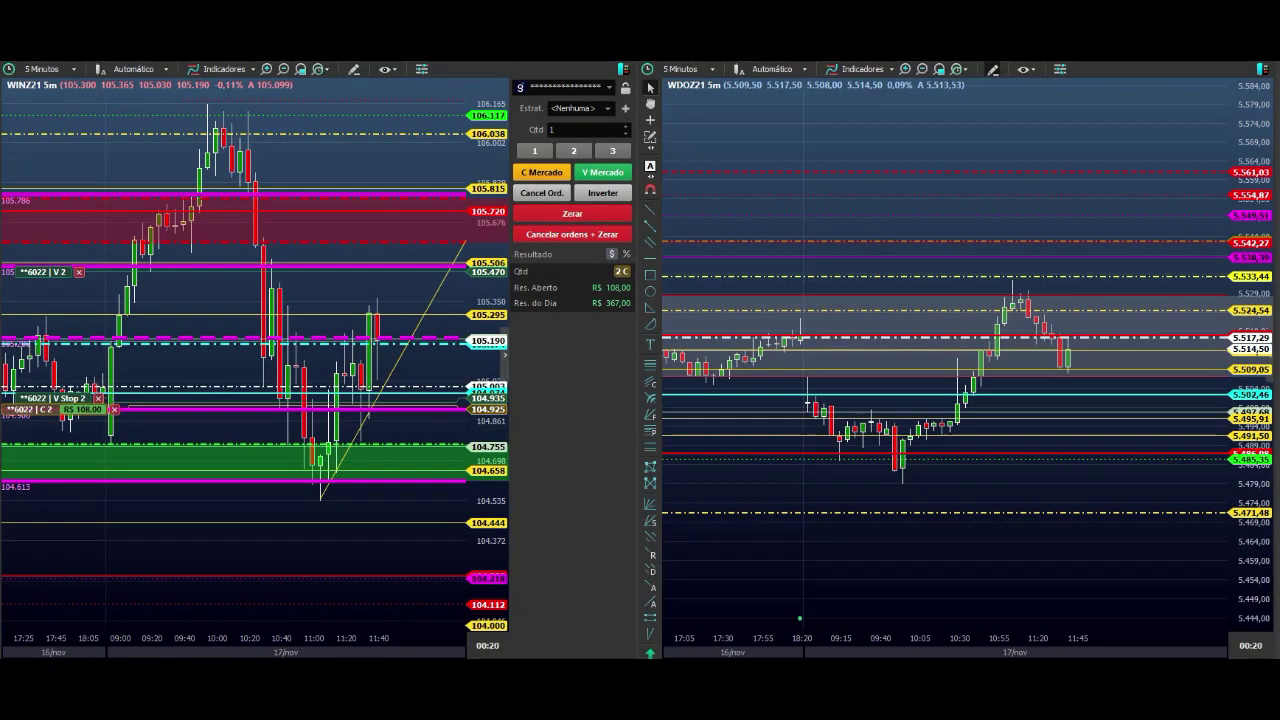
# - Draw red lines through the green support zone, below it down to 104.444, and through the red resistance zone
pyautogui.click(230, 464)
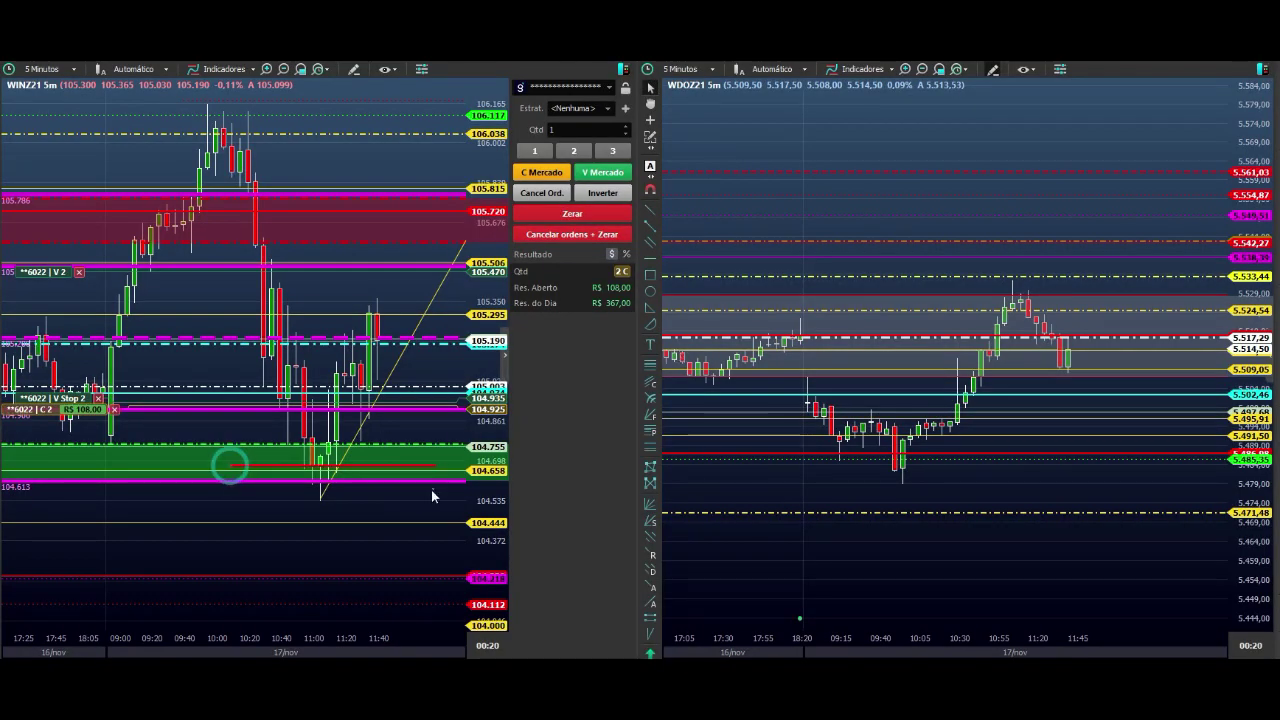
pyautogui.click(195, 511)
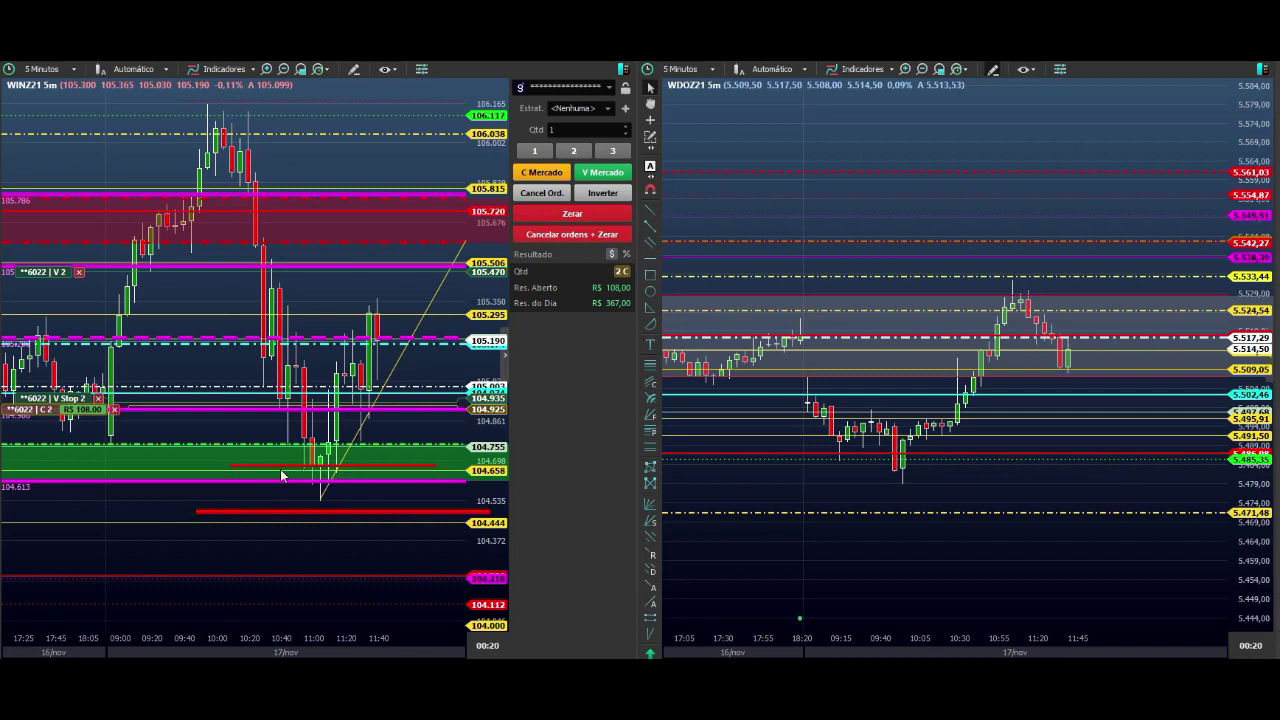
pyautogui.click(231, 465)
pyautogui.click(433, 235)
pyautogui.click(423, 524)
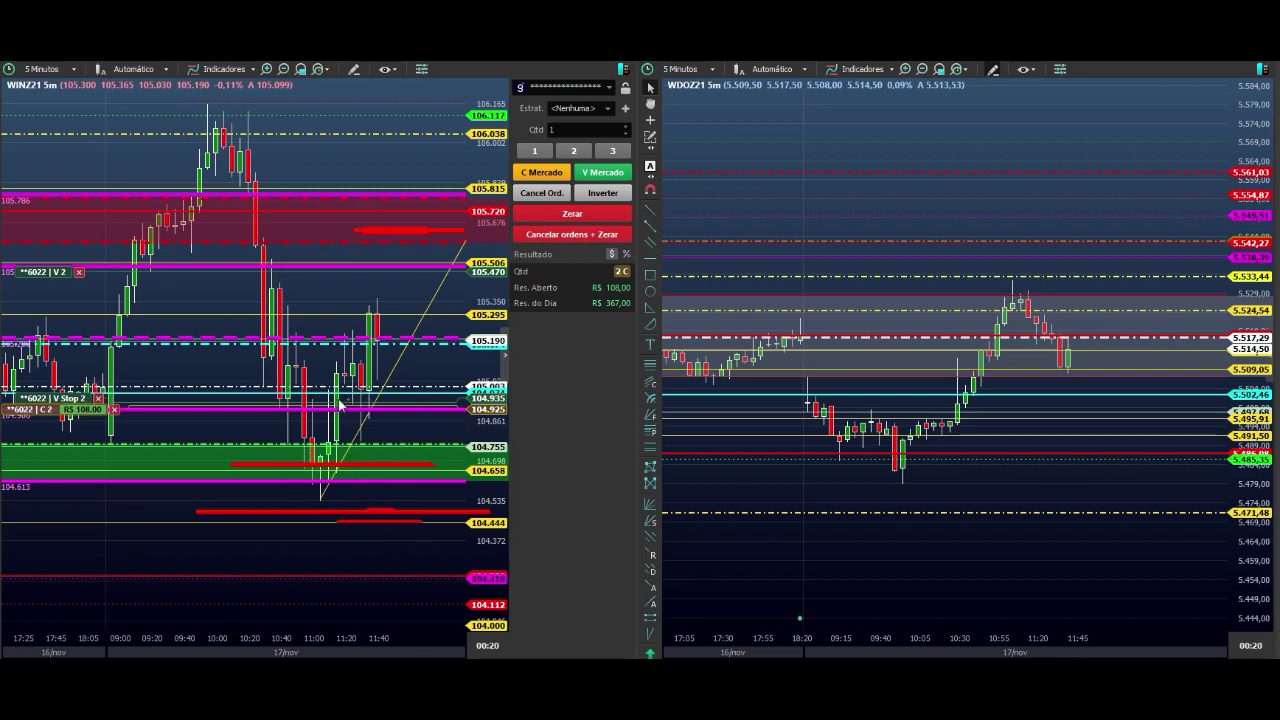
# - Outline the entry area near 104.935 in red and mark the 105.506 level and the green support zone
pyautogui.moveTo(312, 405); pyautogui.dragTo(432, 410)
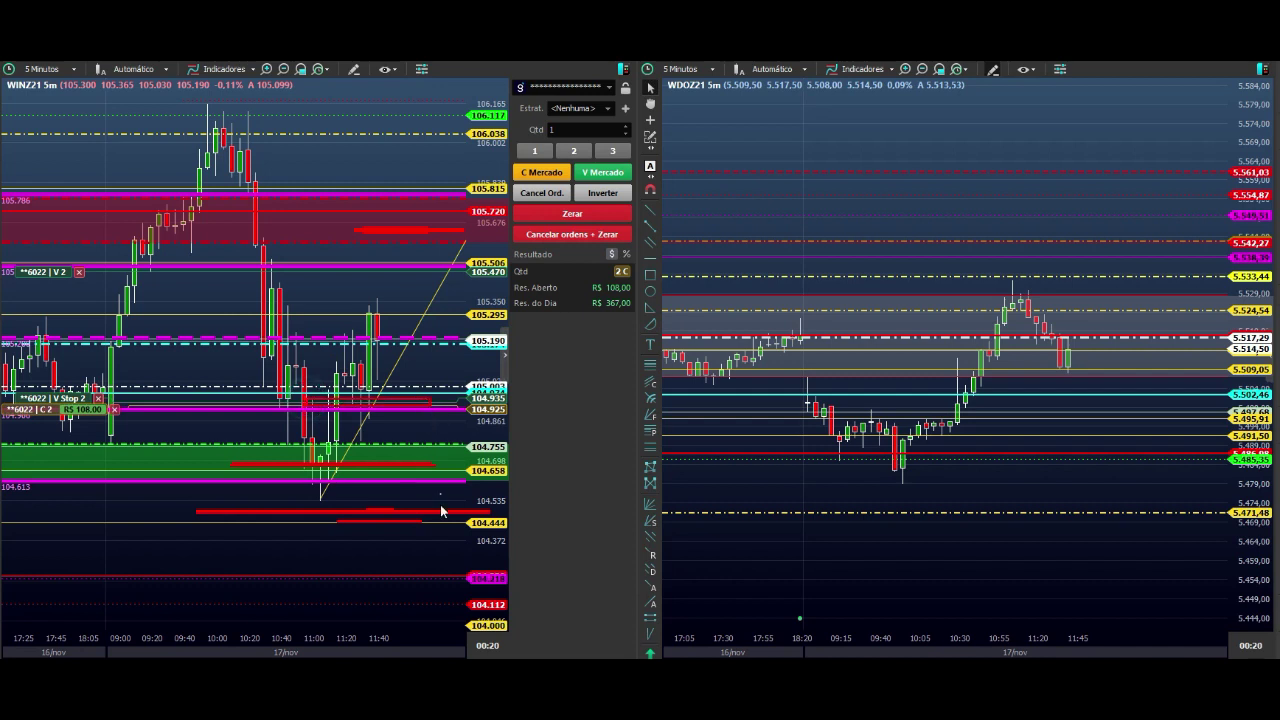
pyautogui.click(377, 267)
pyautogui.click(355, 455)
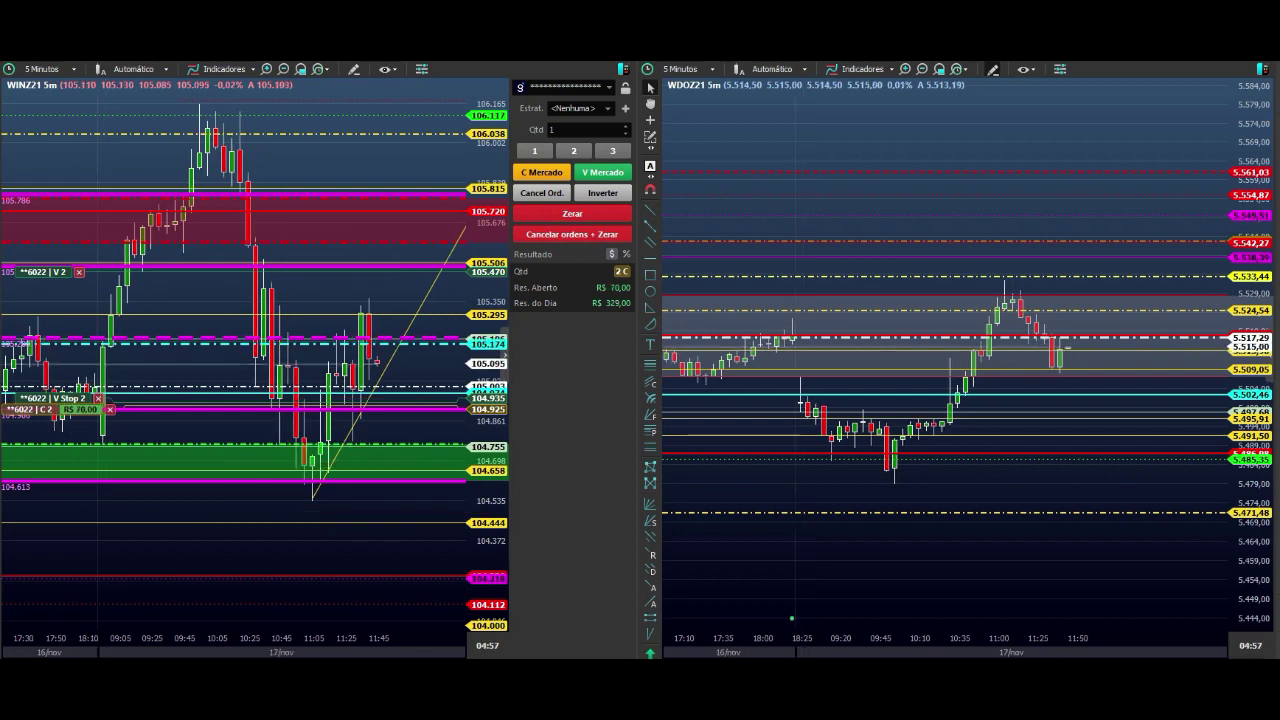
# - Mark the stop level near 104.935 and the 105.174 level beside the latest candles in red
pyautogui.click(362, 405)
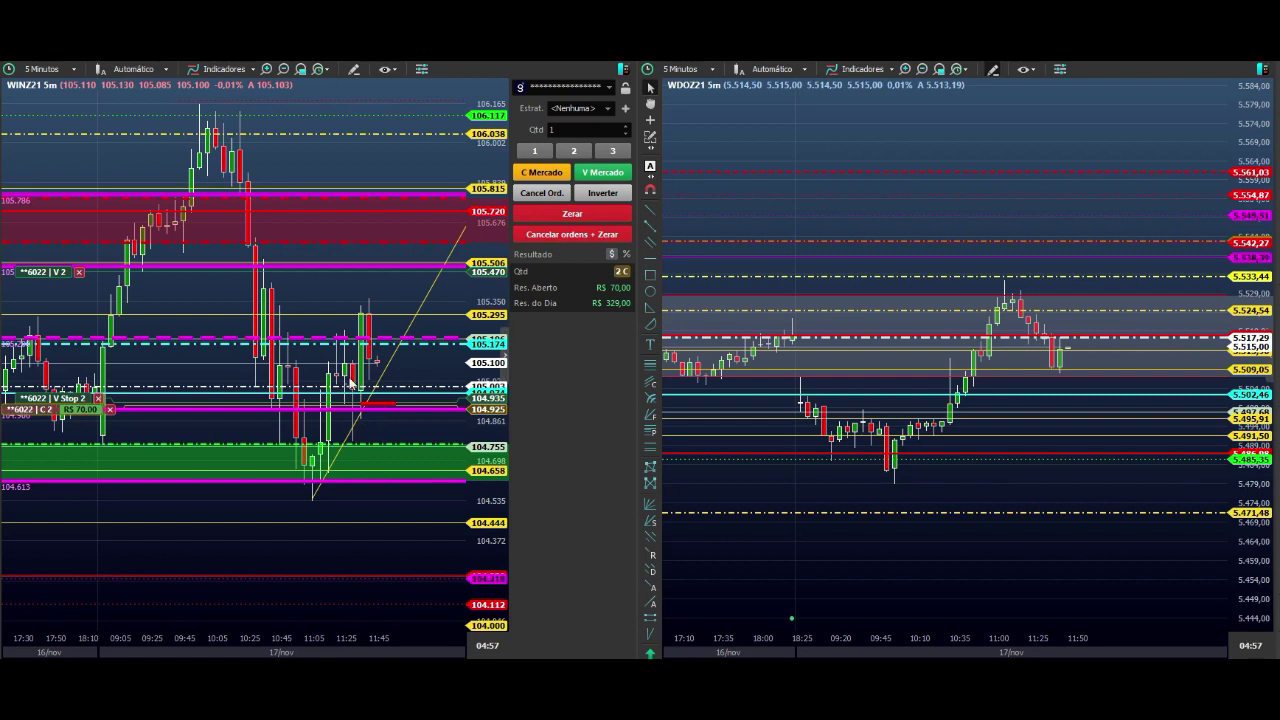
pyautogui.click(350, 343)
pyautogui.click(367, 402)
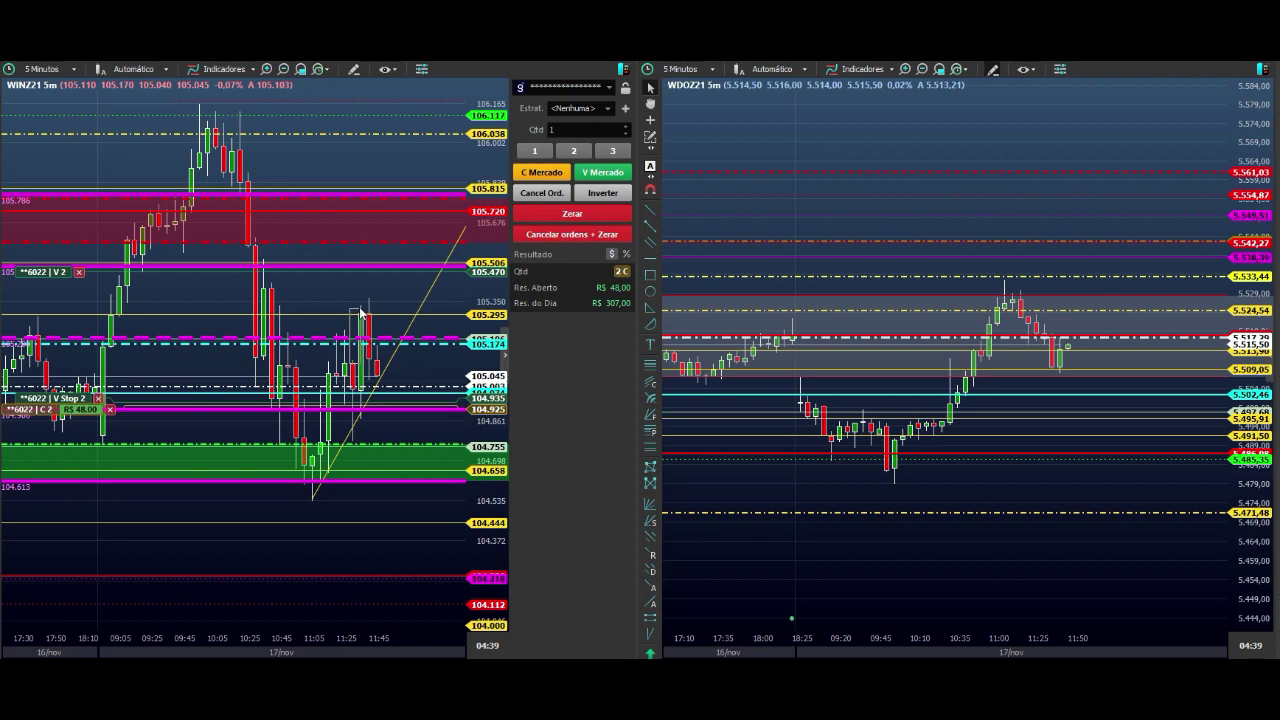
# - Highlight the recent highs between 105.295 and 105.350 with red bars, and clear the annotations
pyautogui.moveTo(315, 306); pyautogui.dragTo(431, 304)
pyautogui.click(348, 310)
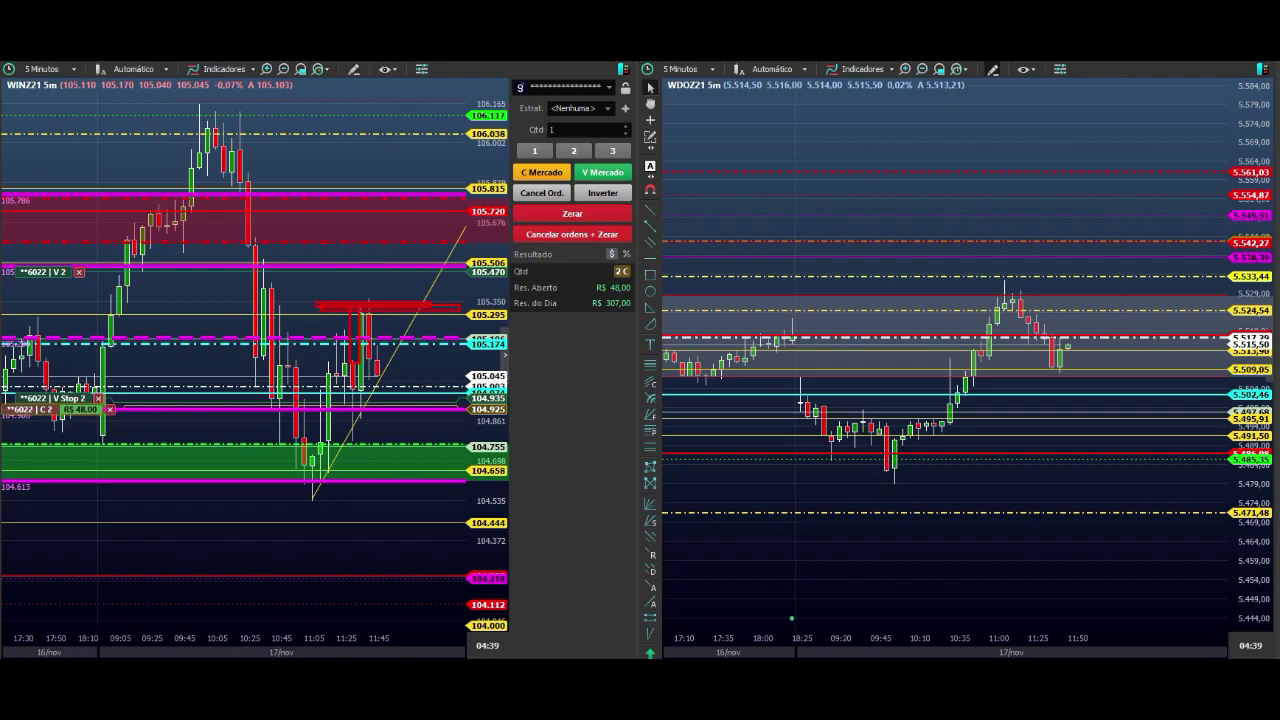
pyautogui.press('Delete')
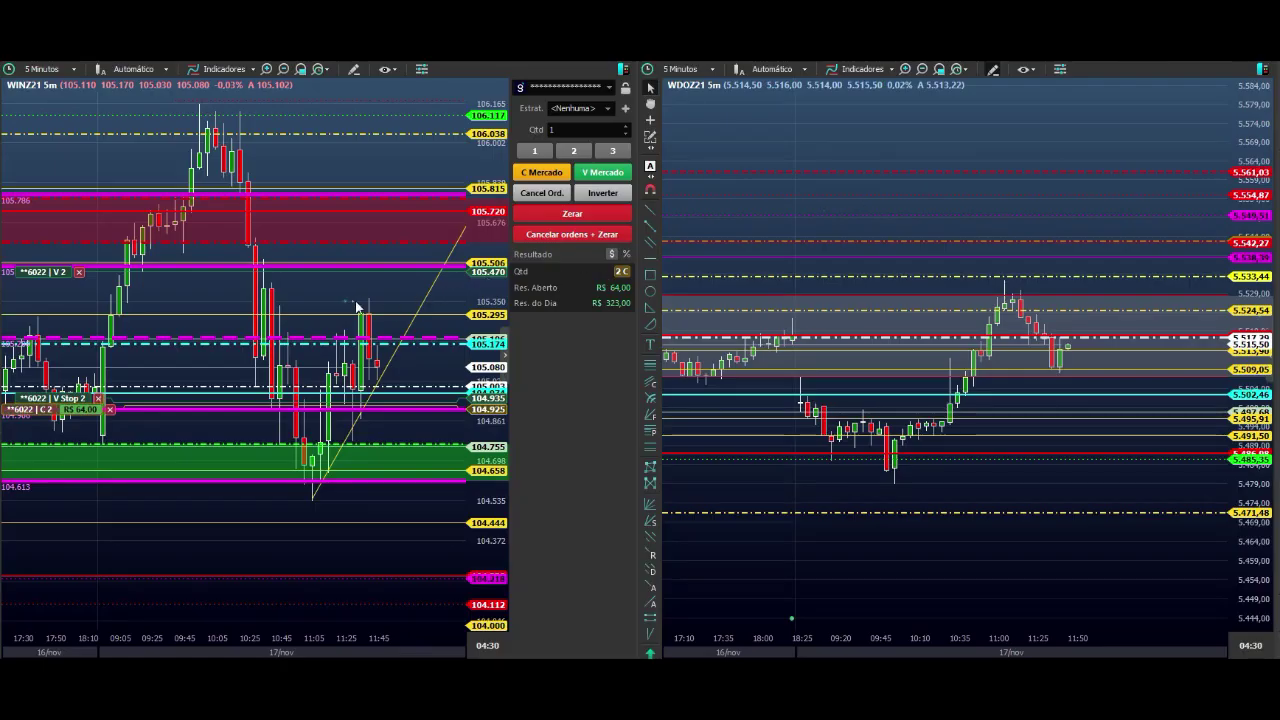
# - Draw a red line along the recent highs near 105.350, redoing it once, and mark the day's result
pyautogui.moveTo(345, 300); pyautogui.dragTo(393, 300)
pyautogui.click(357, 300)
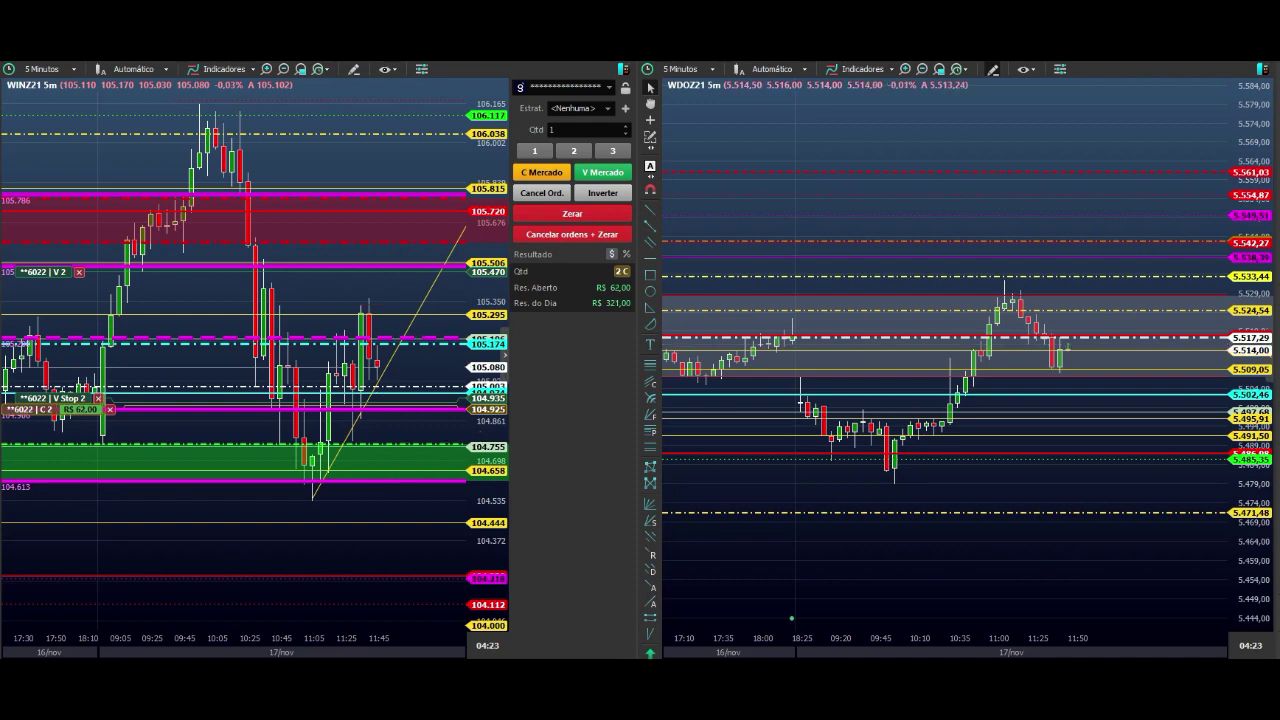
pyautogui.press('Delete')
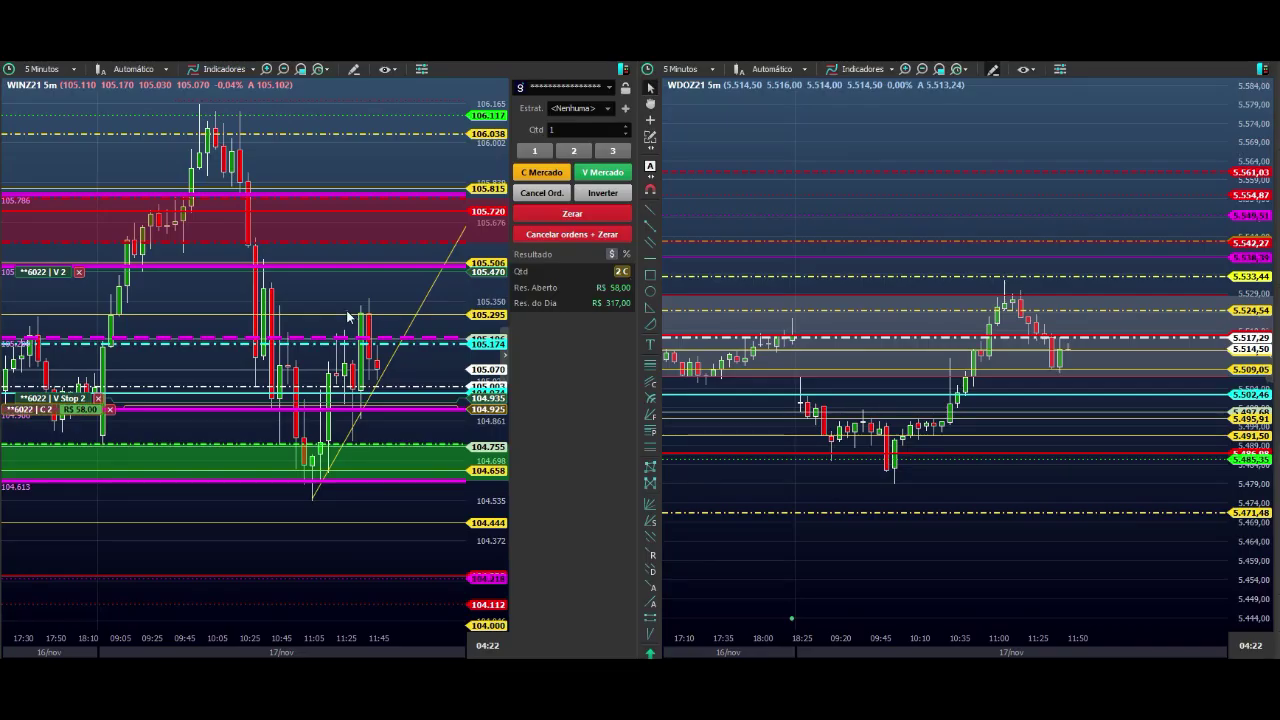
pyautogui.moveTo(343, 303); pyautogui.dragTo(432, 305)
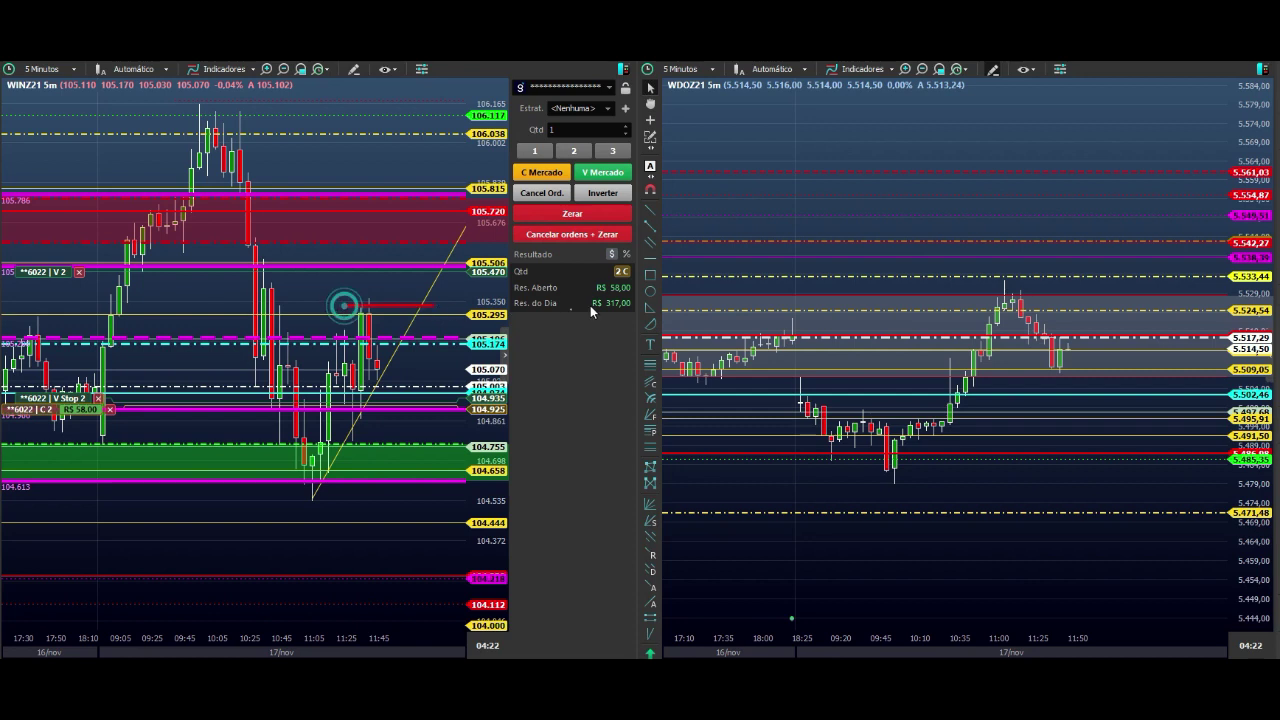
pyautogui.click(560, 306)
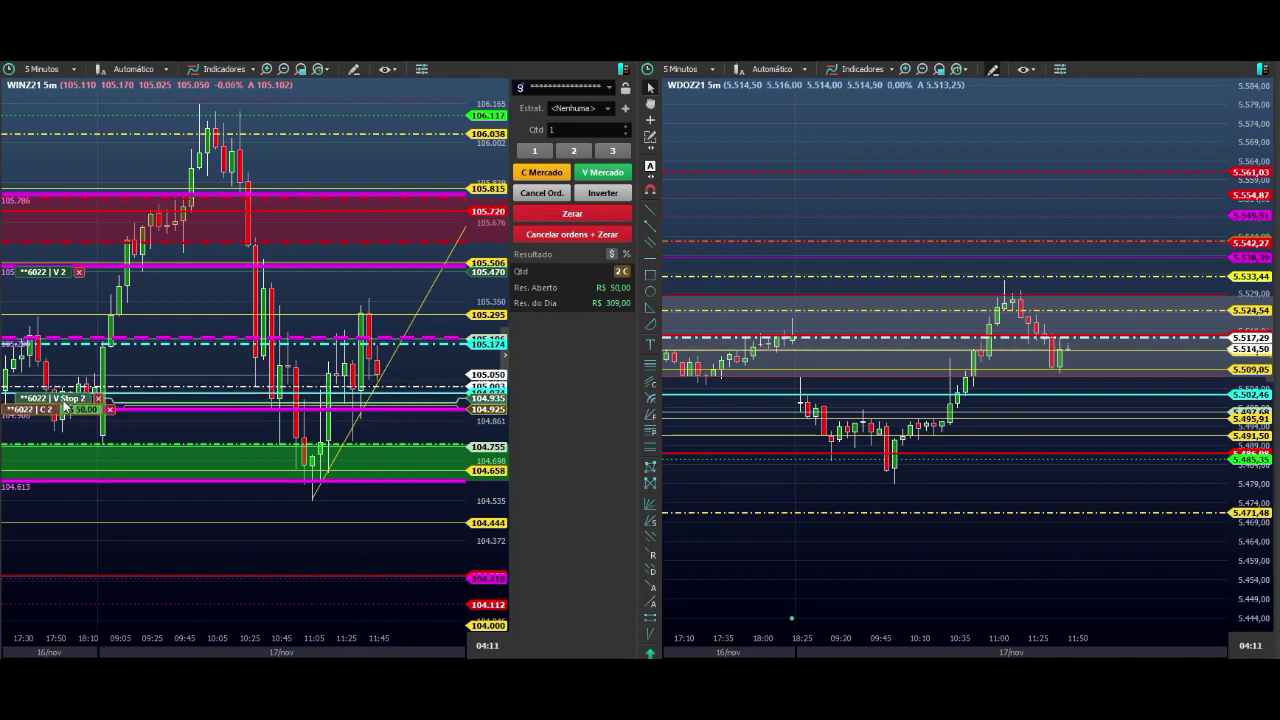
# - Move the two-contract sell stop order on WINZ21 down from 104.935 to just below the 104.925 entry
pyautogui.moveTo(70, 399); pyautogui.dragTo(70, 416)
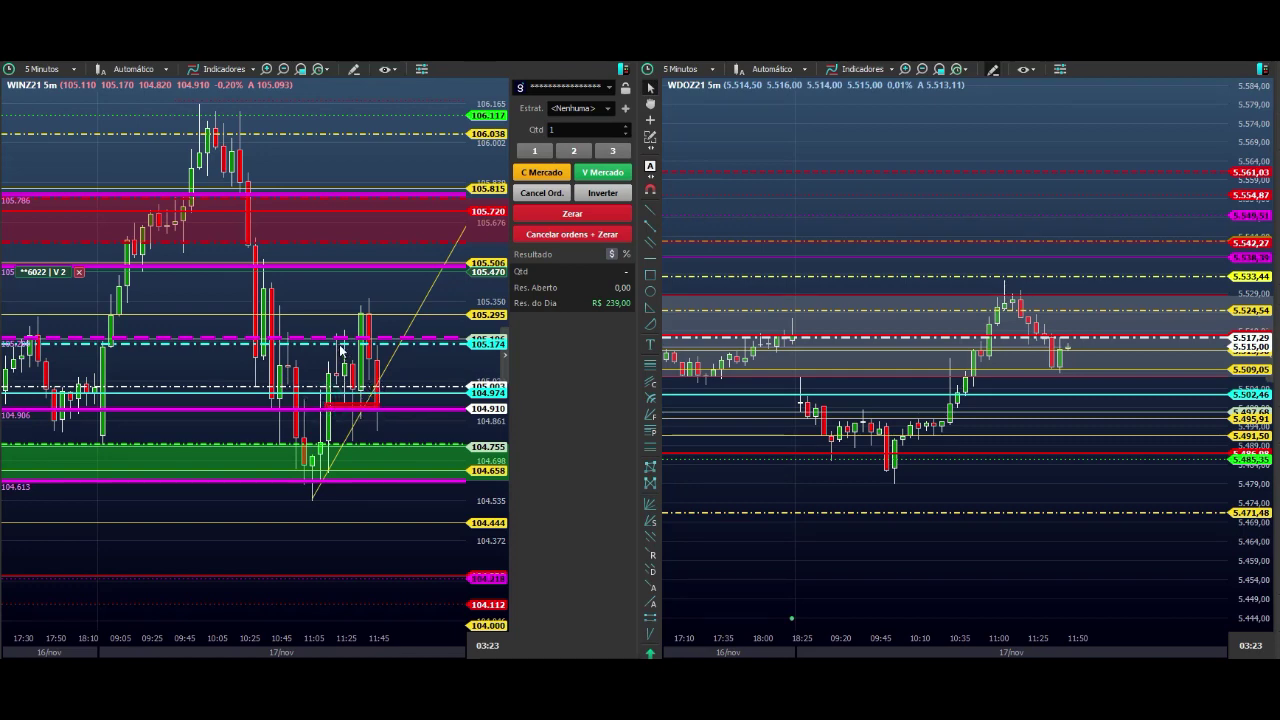
# - Mark the 105.506 level in red and box the drop from 104.910 to the base of the green zone near 104.613
pyautogui.click(386, 265)
pyautogui.click(376, 410)
pyautogui.click(343, 489)
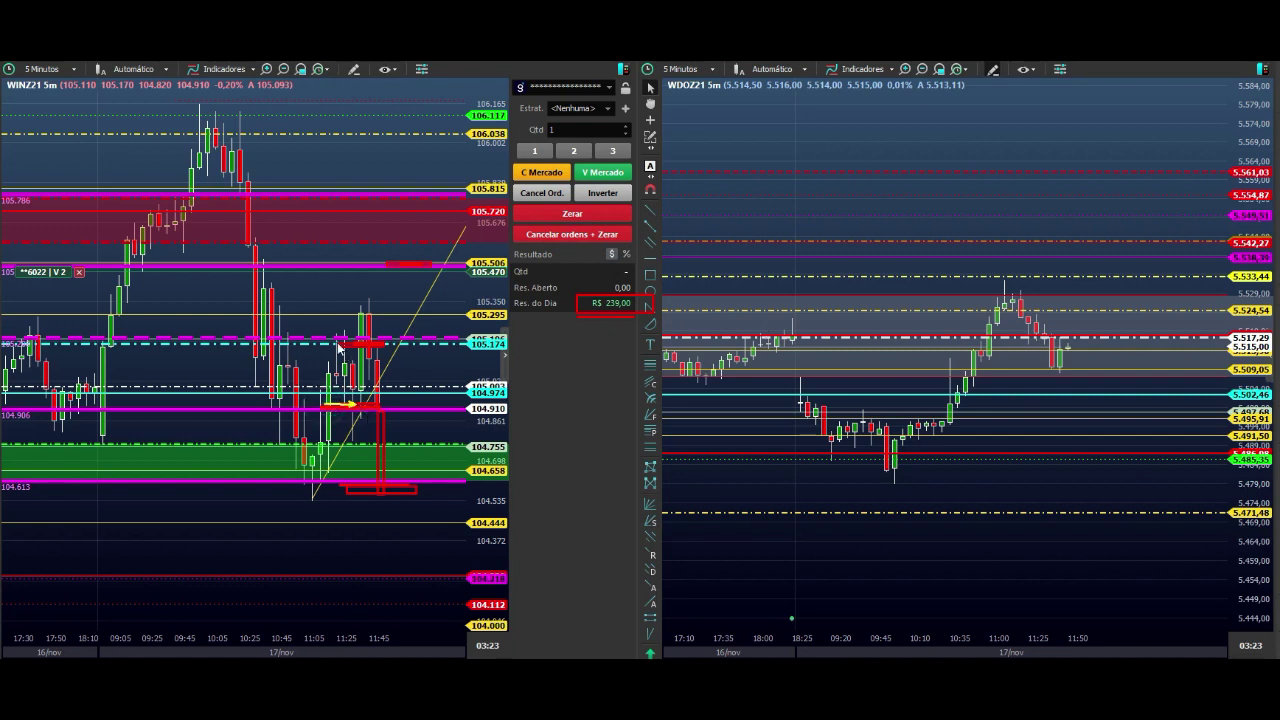
# - Draw yellow arrows for the 105.174 level, the drop to 104.613, the rise toward 105.506, and the day's result
pyautogui.moveTo(338, 344); pyautogui.dragTo(383, 347)
pyautogui.moveTo(357, 410)
pyautogui.mouseDown()
pyautogui.moveTo(398, 402)
pyautogui.moveTo(386, 489)
pyautogui.mouseUp()
pyautogui.moveTo(366, 400); pyautogui.dragTo(374, 302)
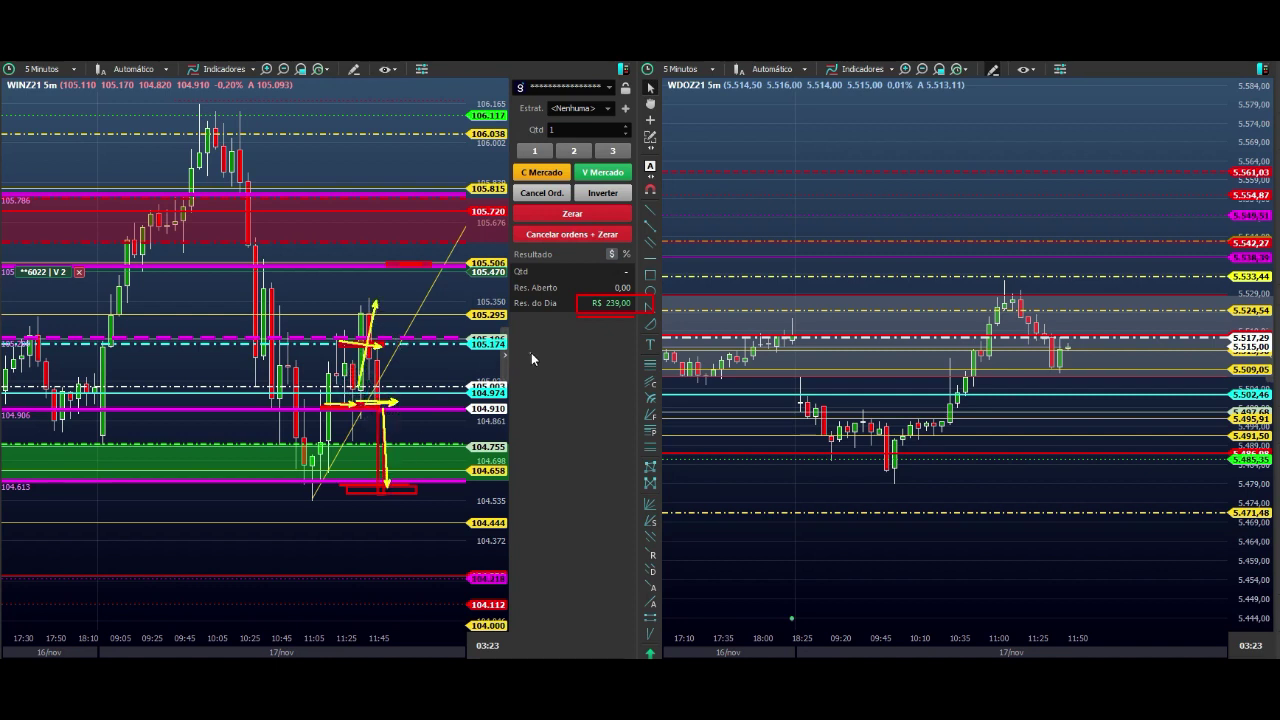
pyautogui.moveTo(537, 352); pyautogui.dragTo(595, 310)
pyautogui.moveTo(349, 397); pyautogui.dragTo(374, 305)
pyautogui.moveTo(337, 303)
pyautogui.mouseDown()
pyautogui.moveTo(398, 301)
pyautogui.moveTo(400, 264)
pyautogui.moveTo(413, 267)
pyautogui.mouseUp()
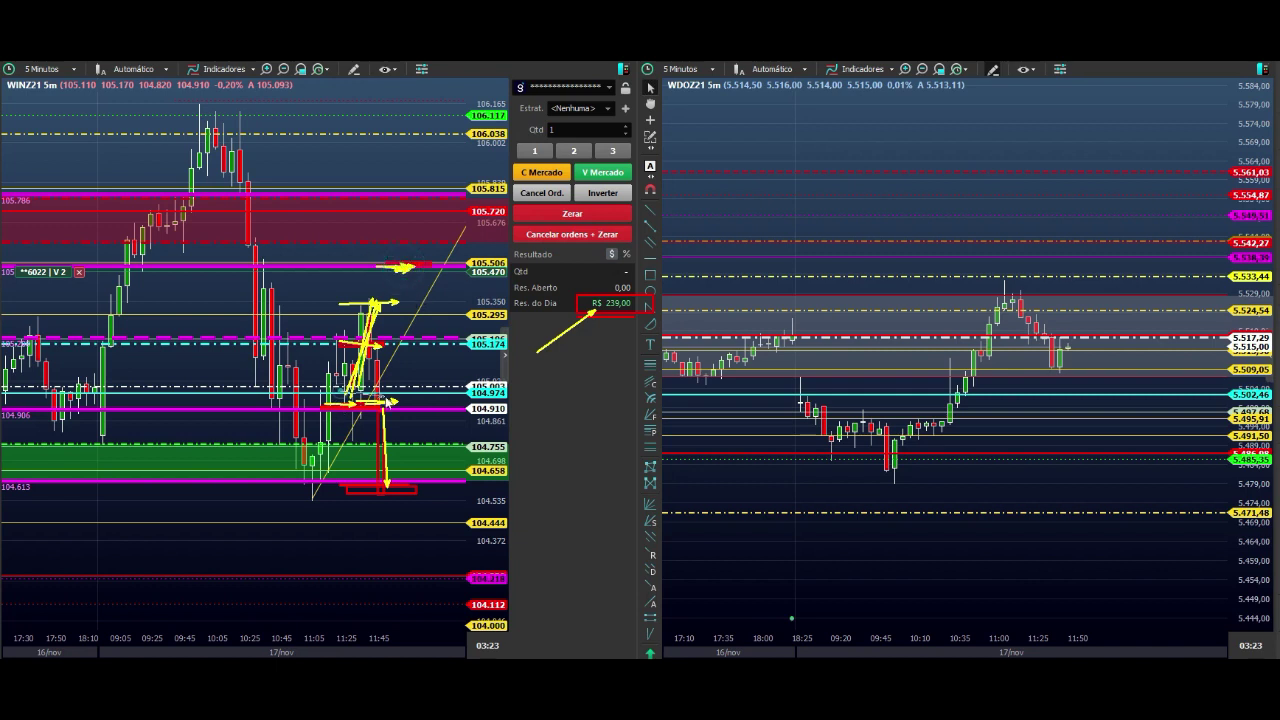
# - Draw a yellow arrow just above the 104.910 level, and delete the diagonal yellow trend line from the WINZ21 chart
pyautogui.moveTo(358, 401); pyautogui.dragTo(396, 401)
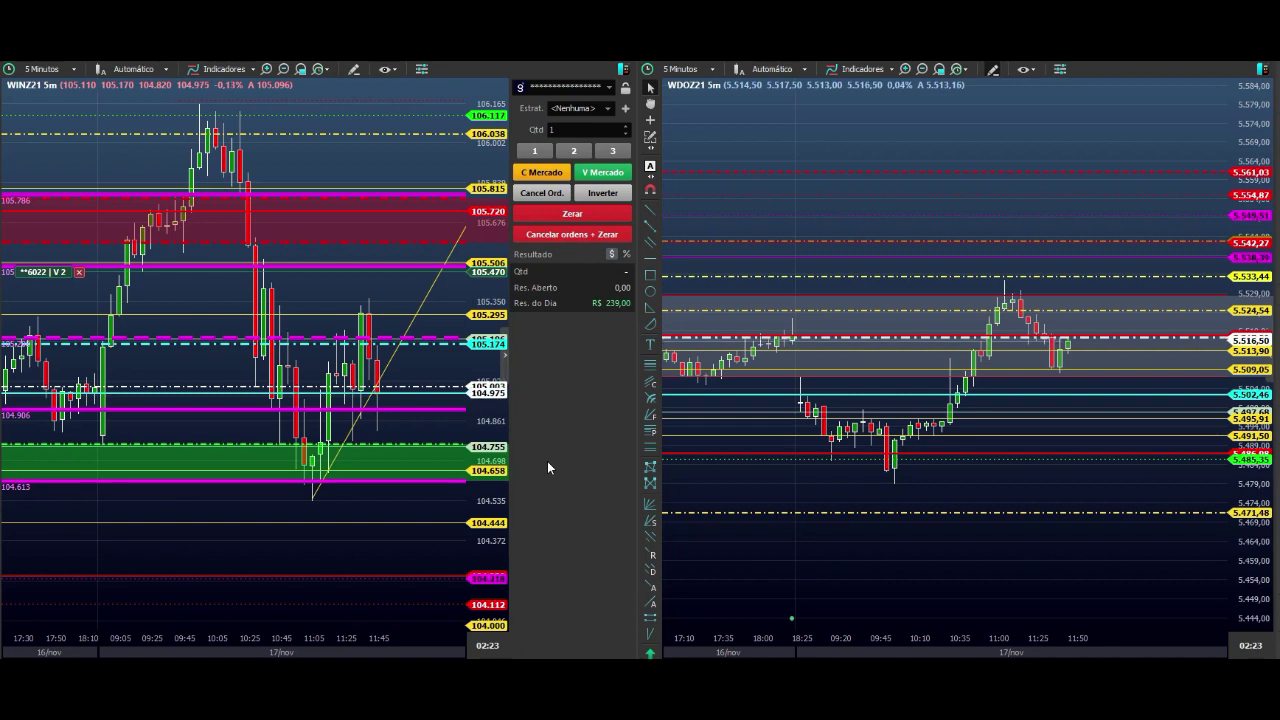
pyautogui.rightClick(393, 367)
pyautogui.click(420, 434)
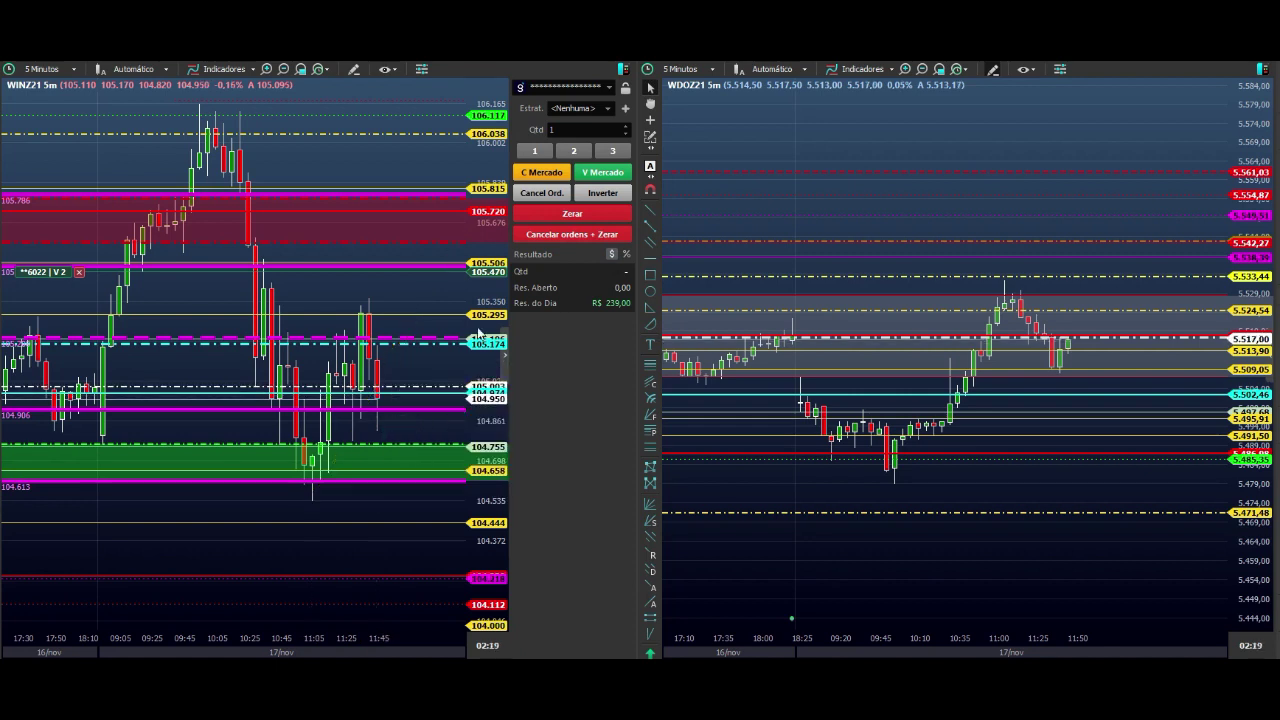
pyautogui.moveTo(487, 303); pyautogui.dragTo(464, 458)
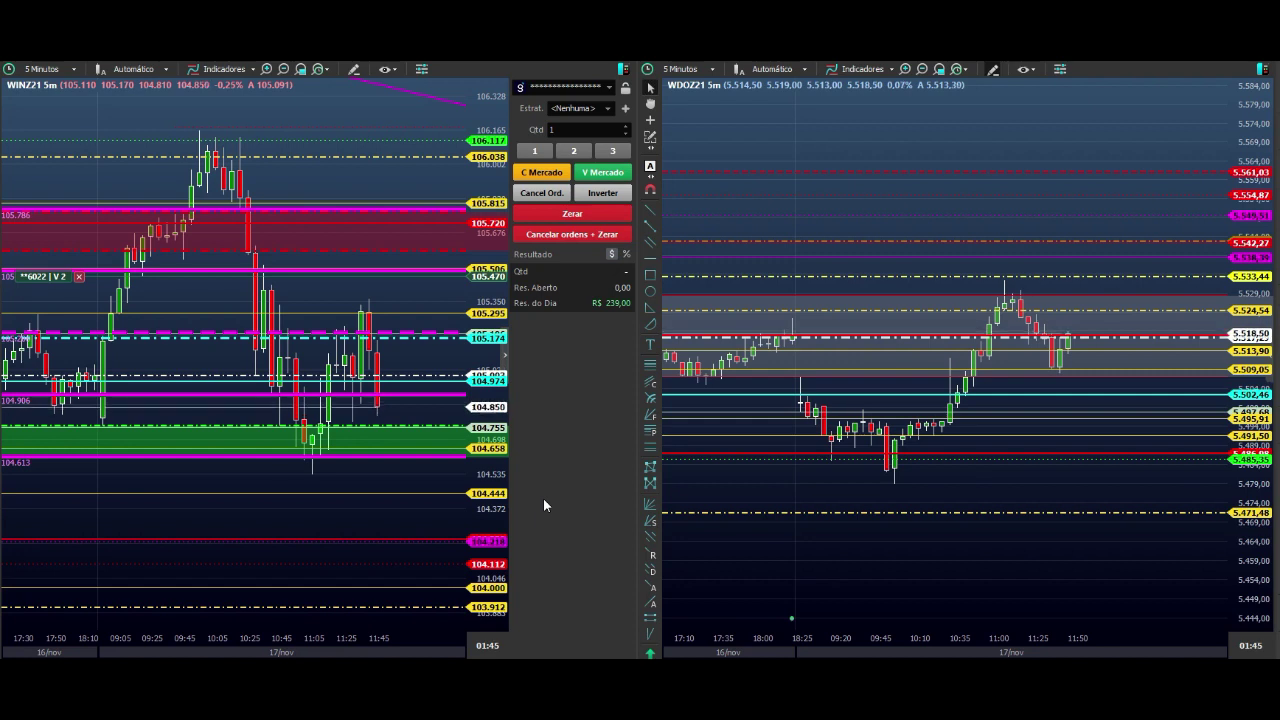
# - Set the order quantity to 5 and place a buy stop order on WINZ21 at 104.920
pyautogui.doubleClick(625, 129)
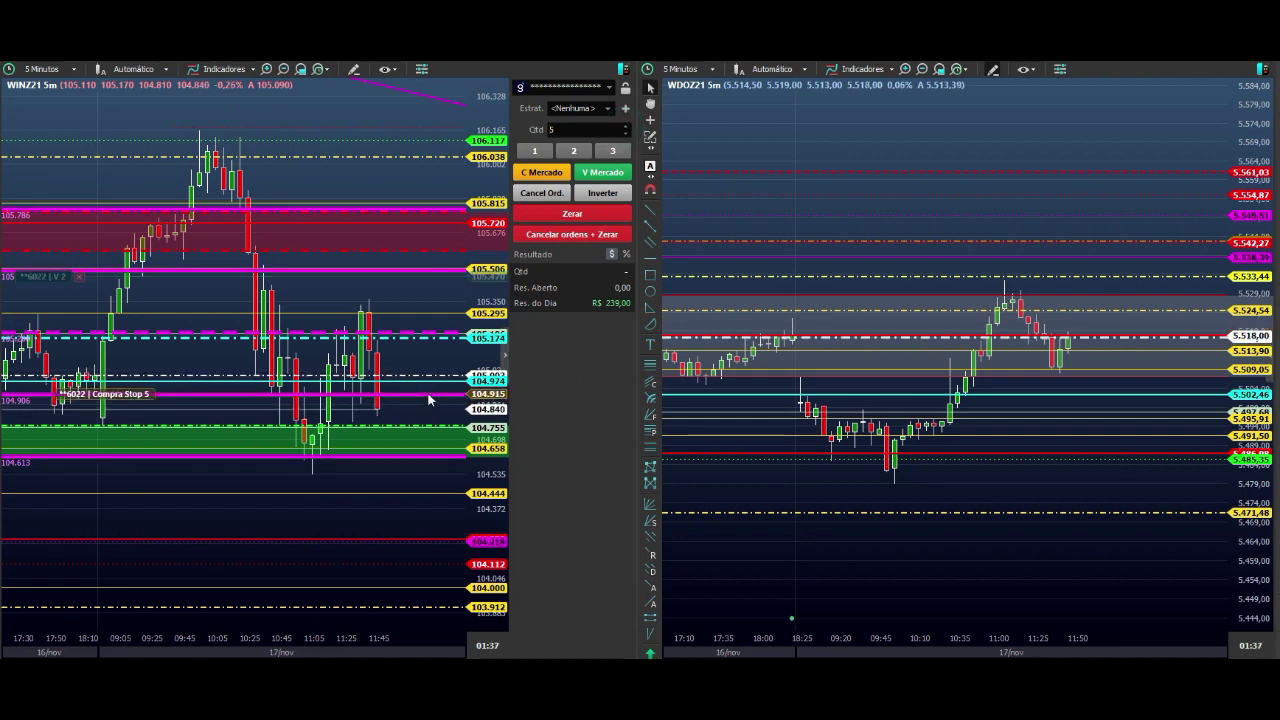
pyautogui.moveTo(427, 391); pyautogui.dragTo(420, 391)
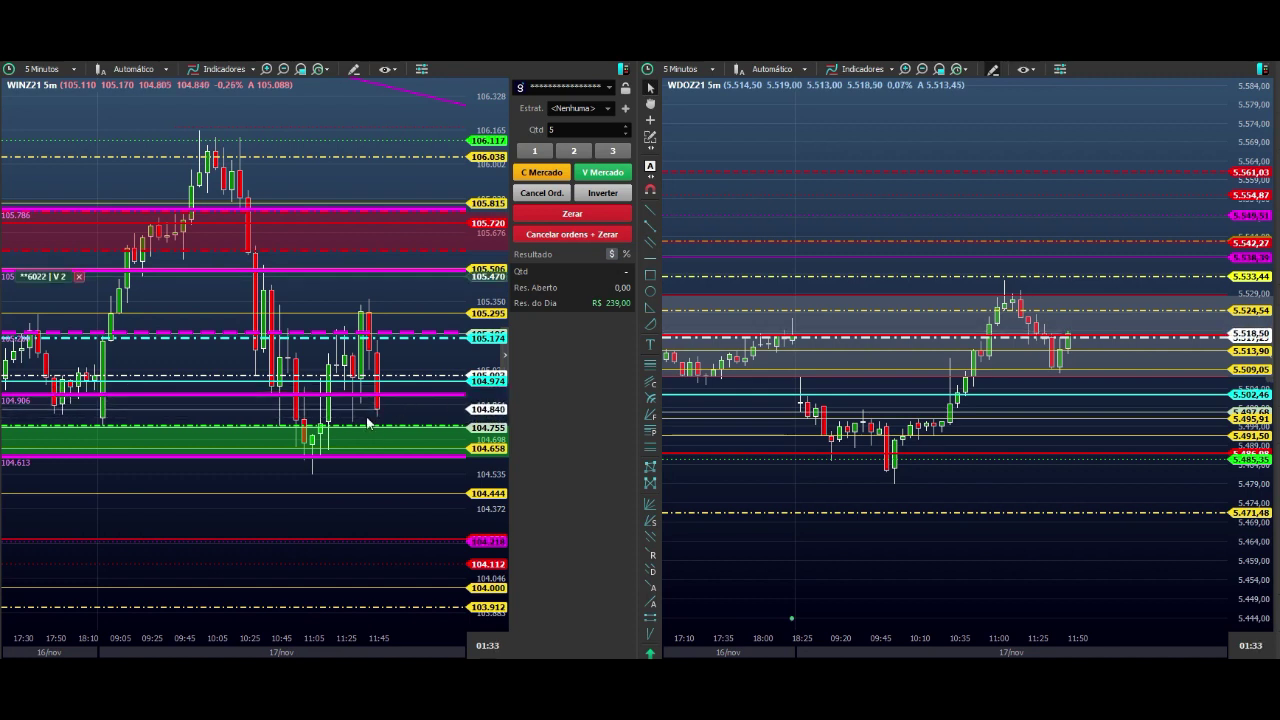
pyautogui.moveTo(378, 425); pyautogui.dragTo(424, 391)
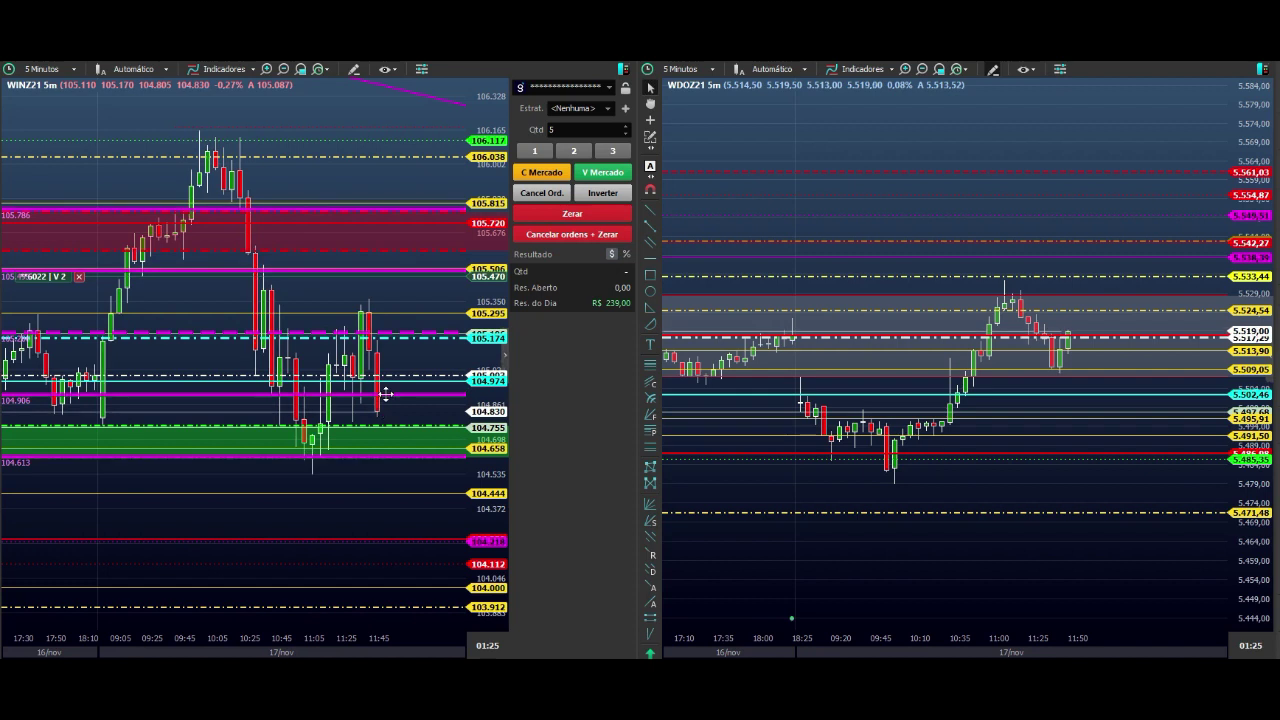
pyautogui.moveTo(385, 396); pyautogui.dragTo(382, 428)
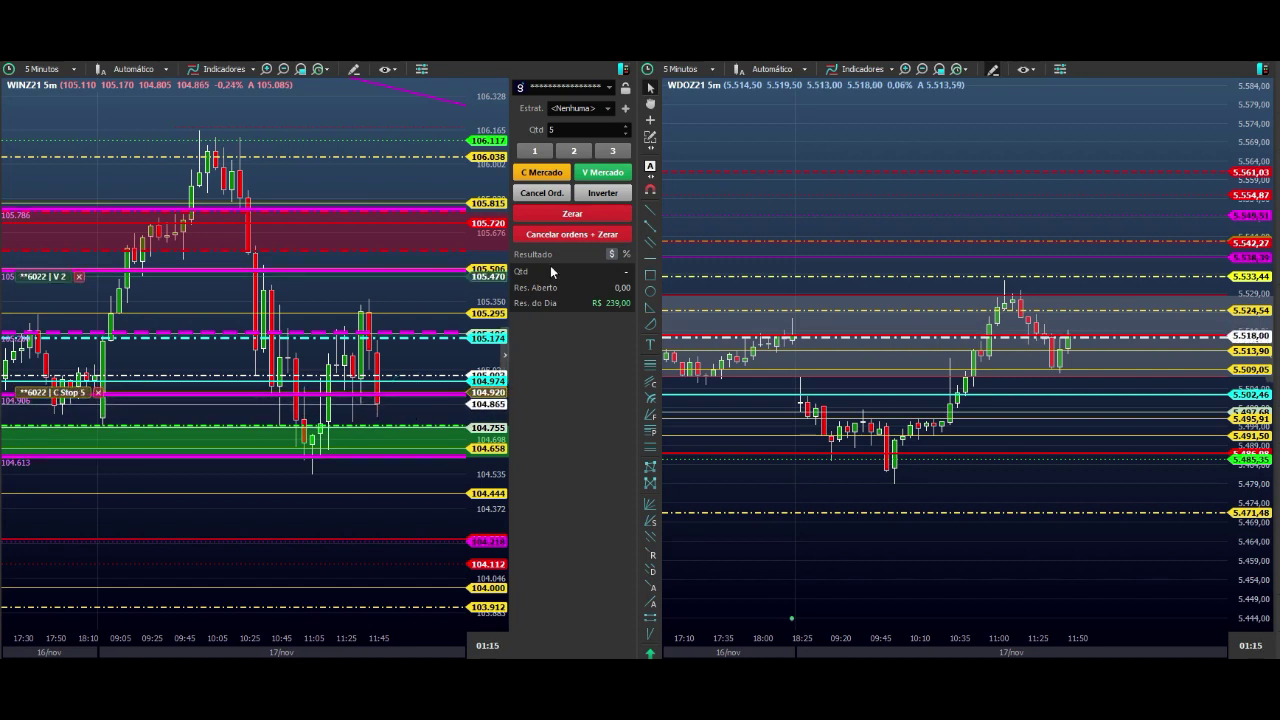
# - Set the order quantity to 3 and place a sell order on WINZ21 at 105.155 as a partial target
pyautogui.click(612, 150)
pyautogui.keyDown('ctrl'); pyautogui.click(413, 397); pyautogui.keyUp('ctrl')
pyautogui.moveTo(413, 397); pyautogui.dragTo(419, 343)
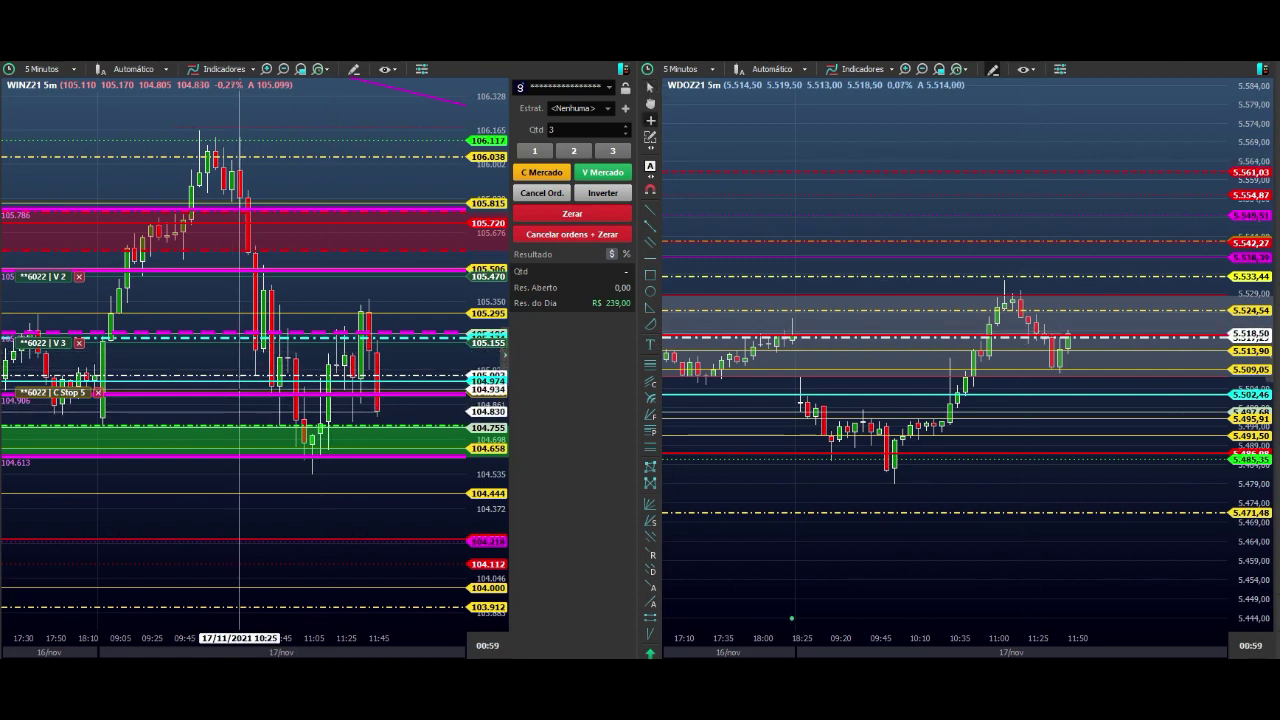
pyautogui.moveTo(238, 390); pyautogui.dragTo(239, 431)
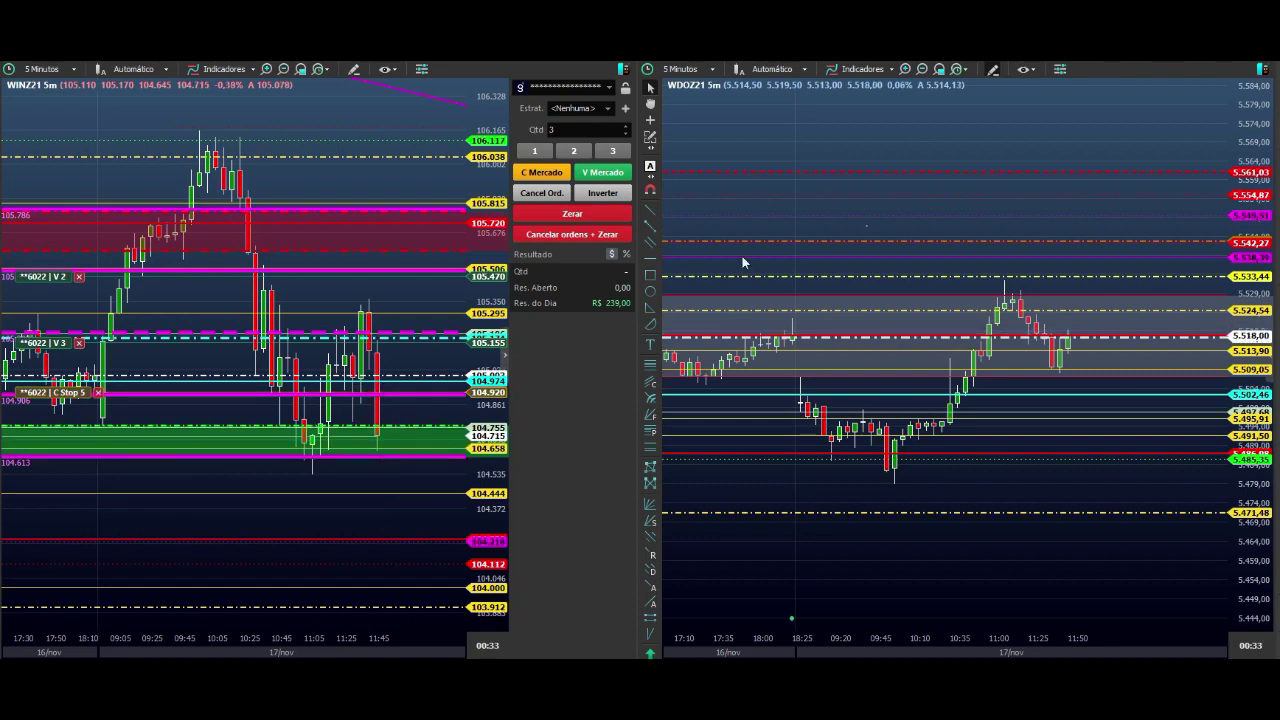
# - Draw yellow arrows for the 104.920 entry, the support below 104.613 and the swing up to 105.174, and clear them
pyautogui.click(396, 463)
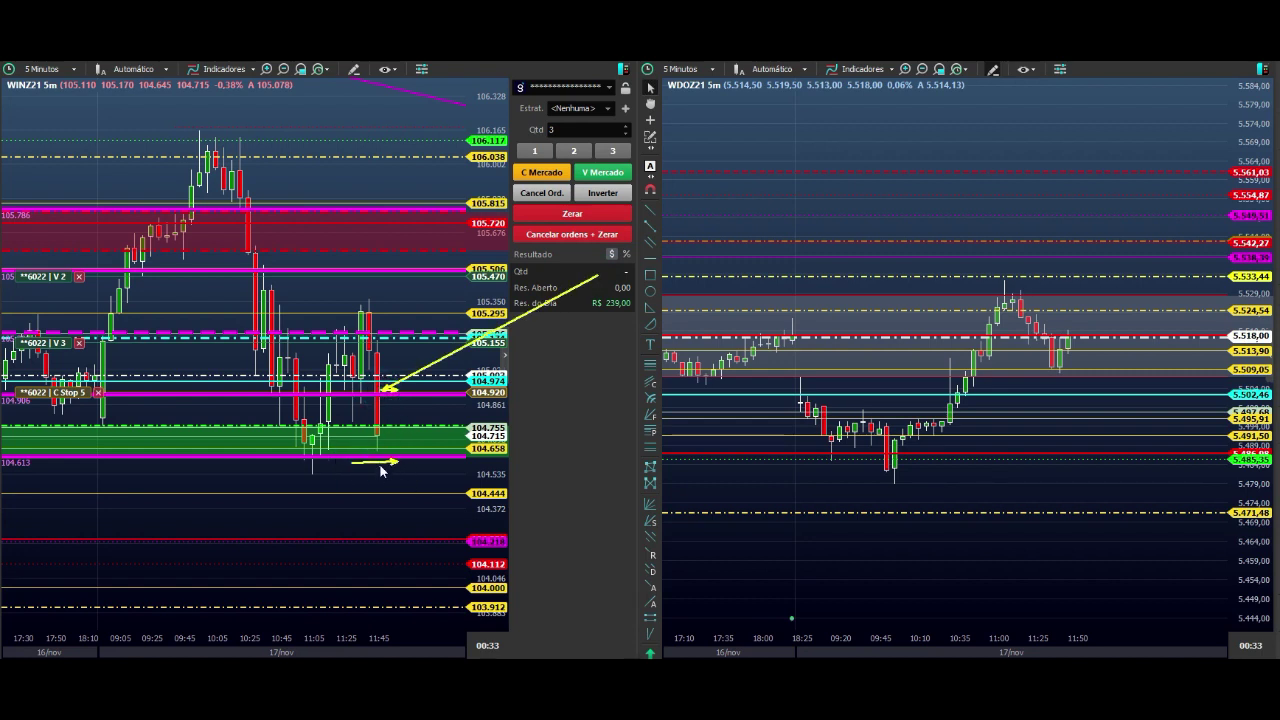
pyautogui.click(393, 585)
pyautogui.click(364, 536)
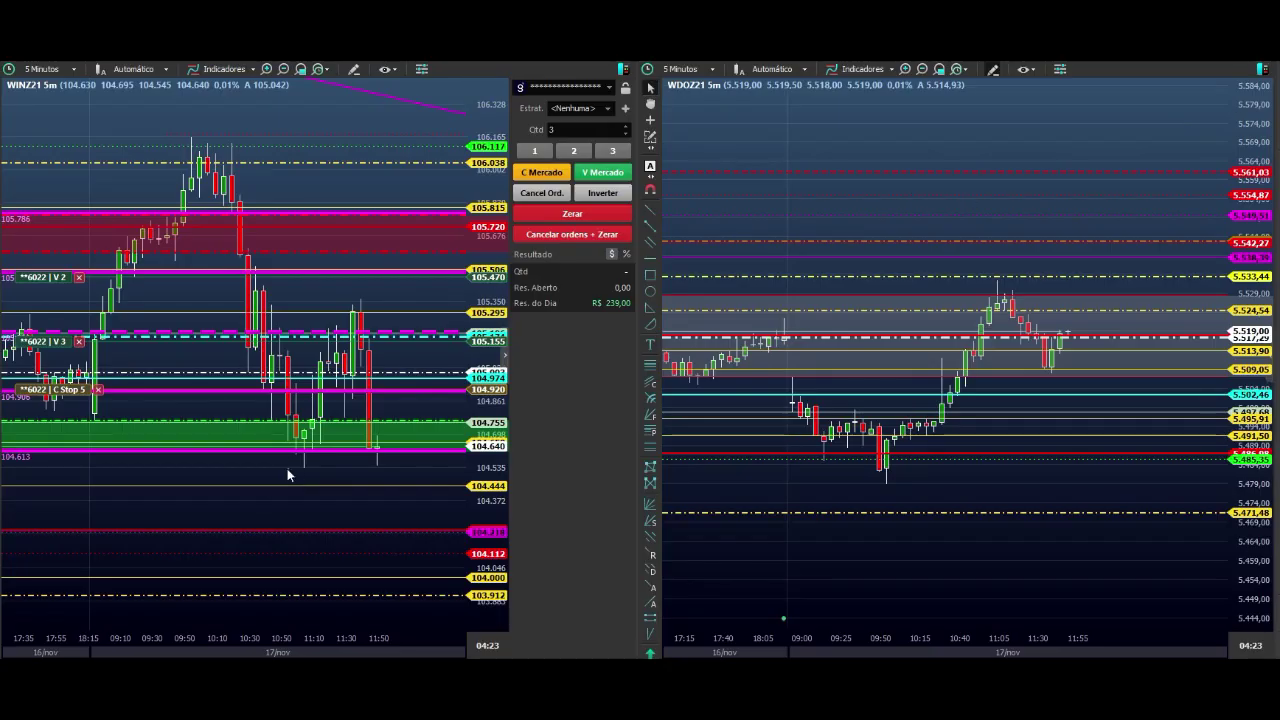
pyautogui.moveTo(316, 343); pyautogui.dragTo(363, 343)
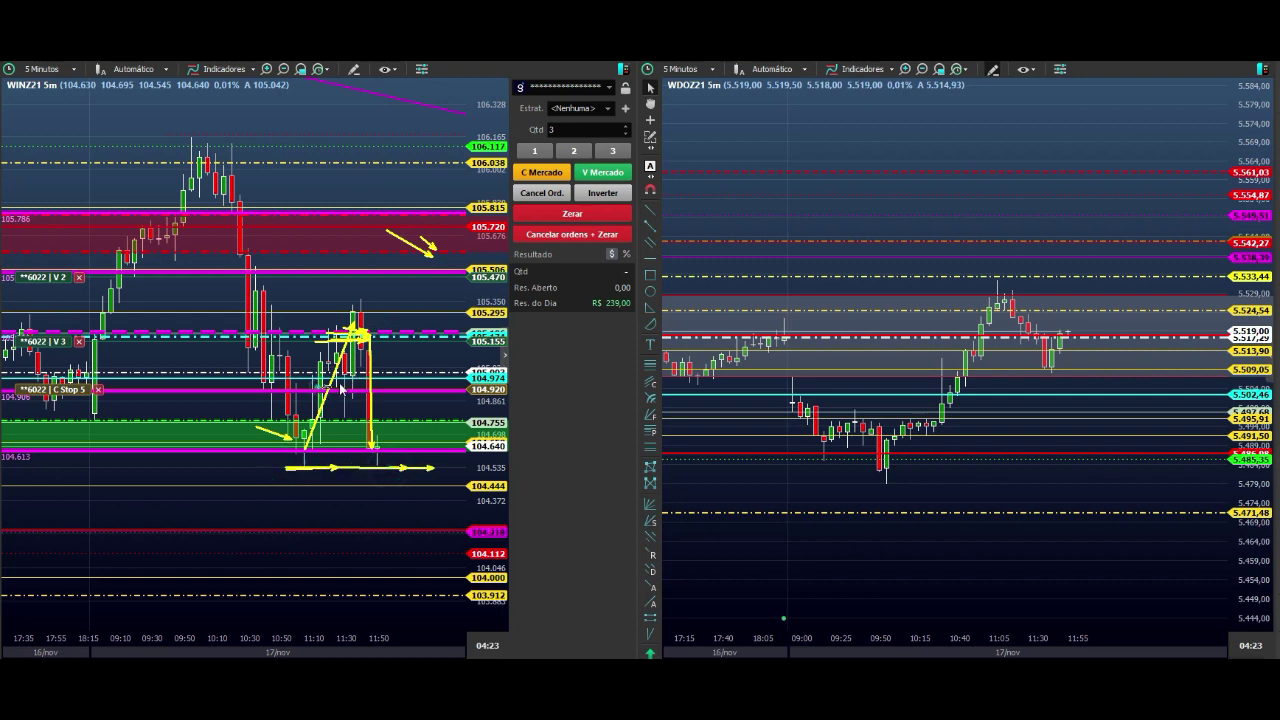
pyautogui.press('Escape')
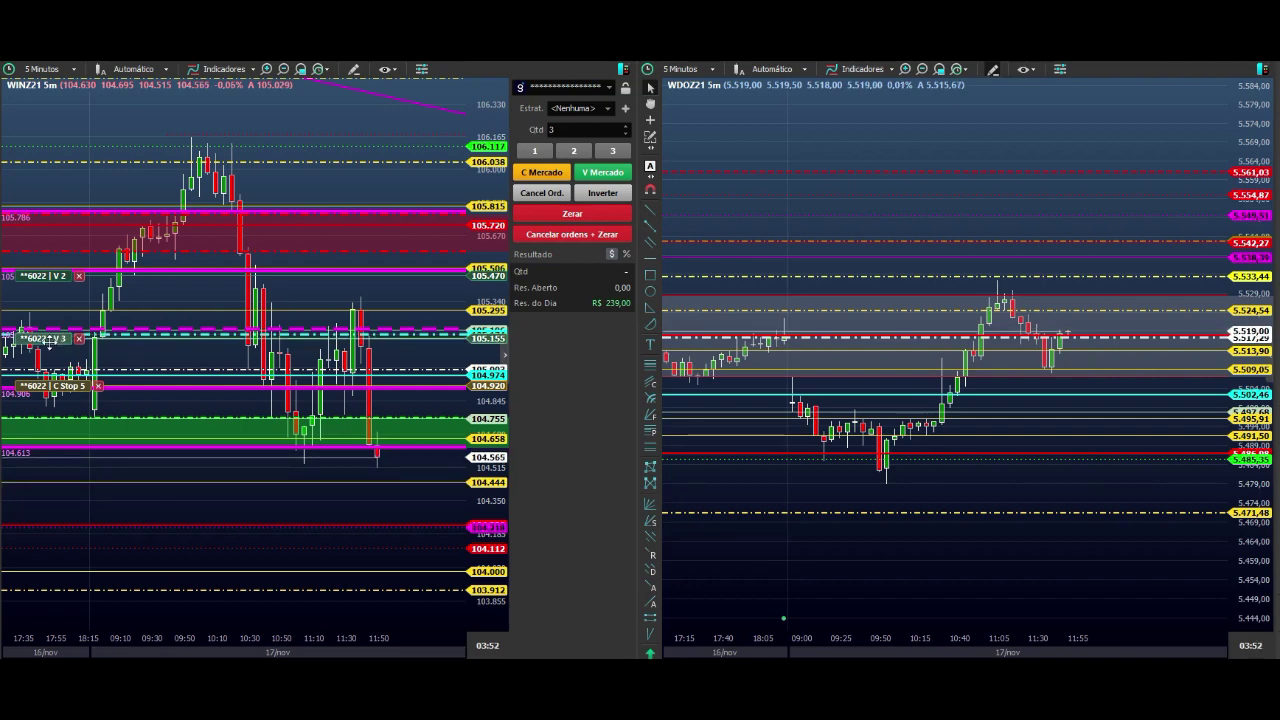
# - Move the three-contract sell order on WINZ21 down to 105.040
pyautogui.moveTo(55, 338); pyautogui.dragTo(71, 361)
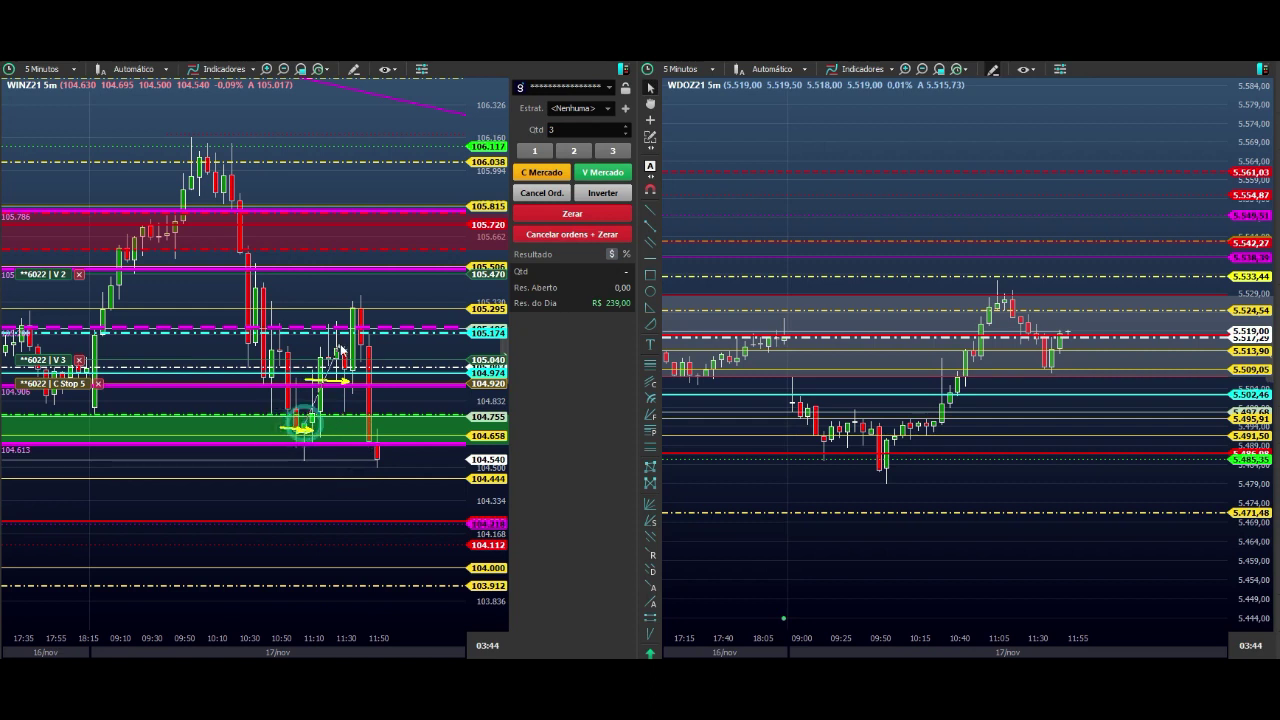
# - Draw yellow arrows for the rise to 105.295 and the fall through 104.613 toward the 104.218 and 103.912 levels
pyautogui.click(291, 312)
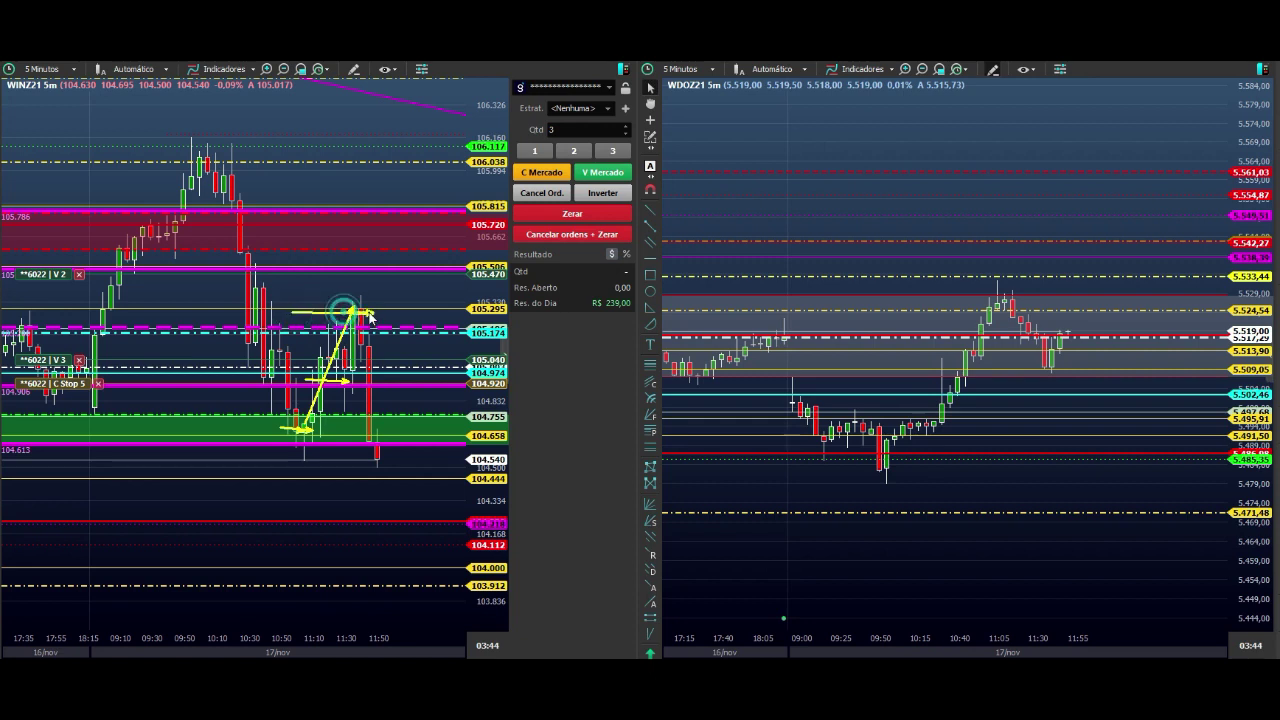
pyautogui.click(370, 313)
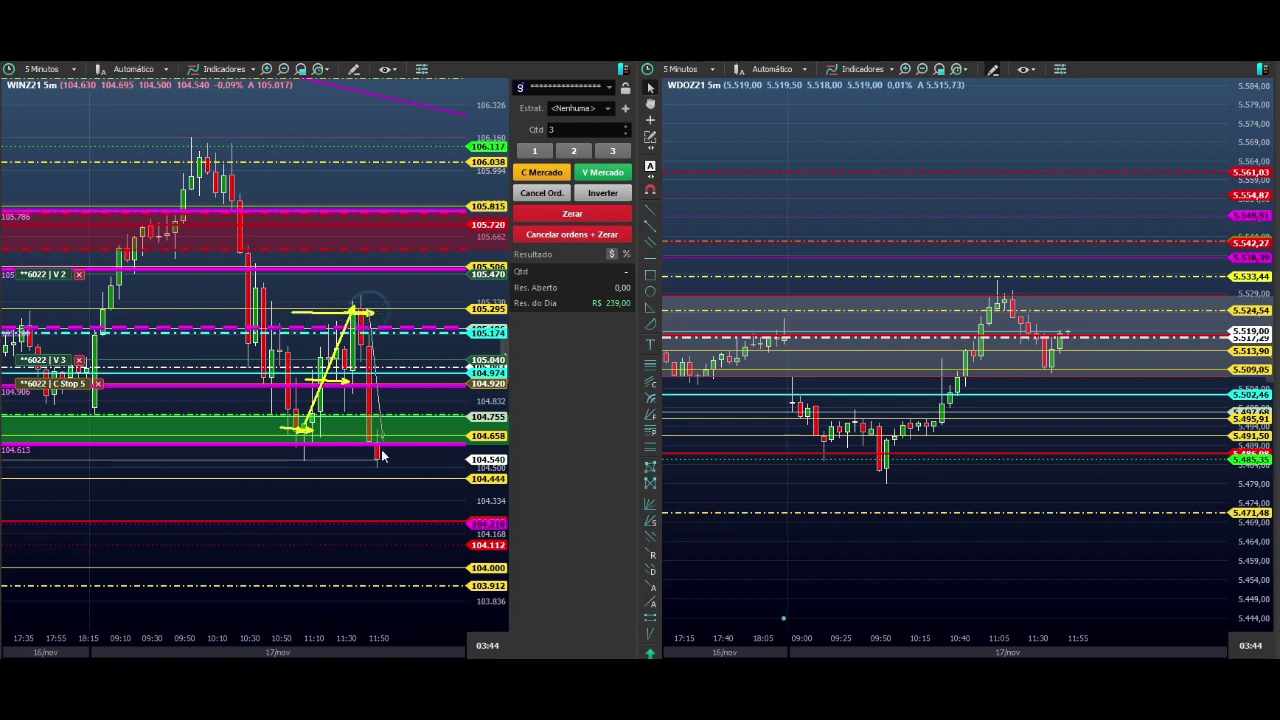
pyautogui.click(385, 524)
pyautogui.click(413, 581)
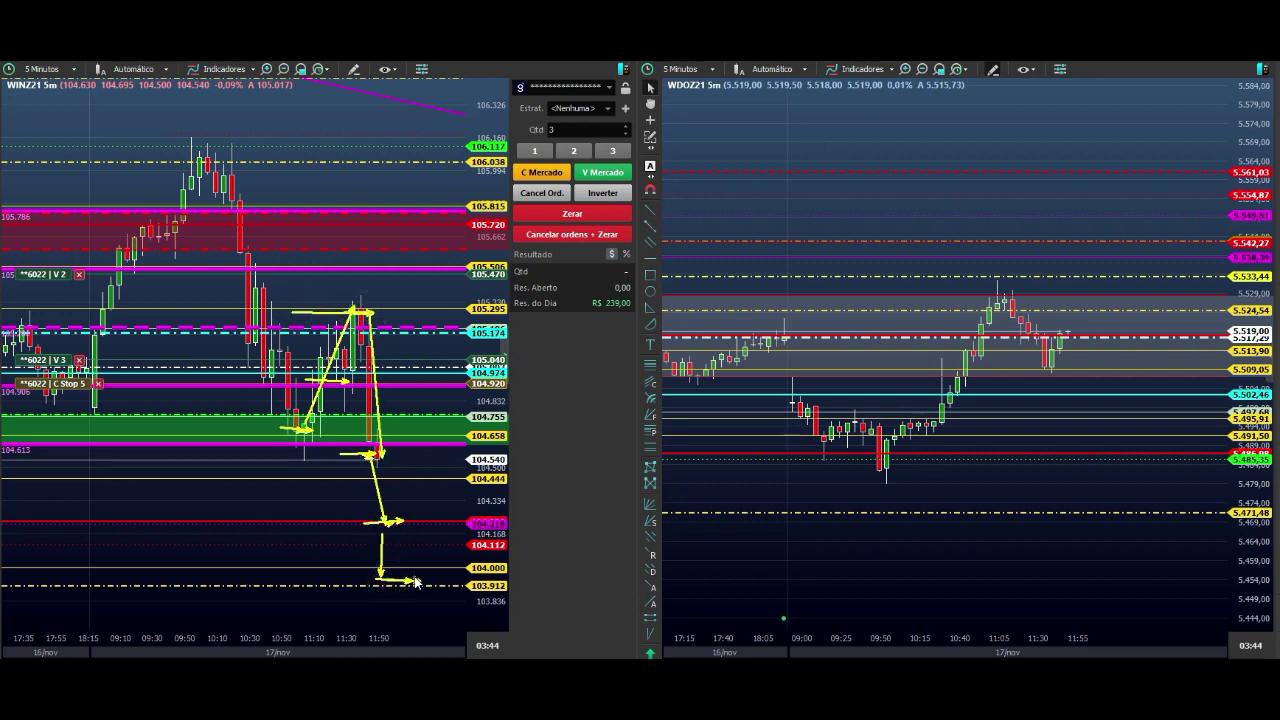
# - Add yellow arrows around the 104.000 and 103.912 levels and the possible drop beyond them, and clear all annotations
pyautogui.click(378, 572)
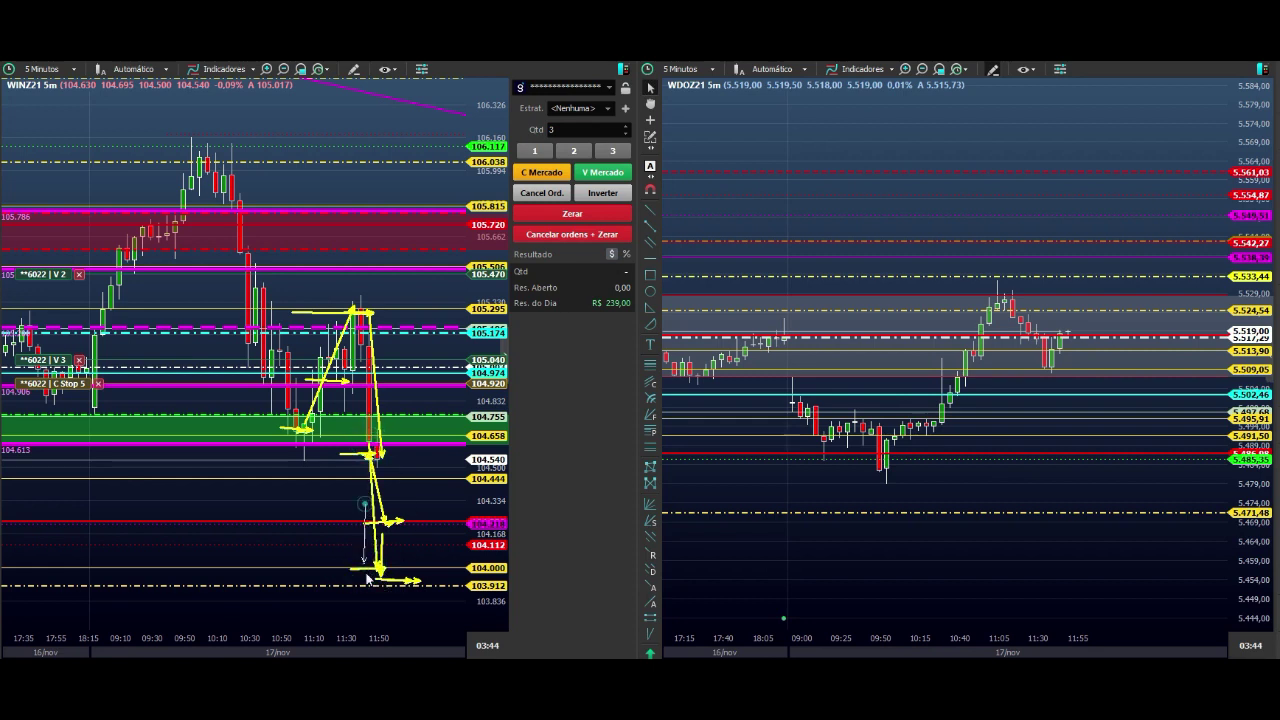
pyautogui.click(380, 568)
pyautogui.click(455, 578)
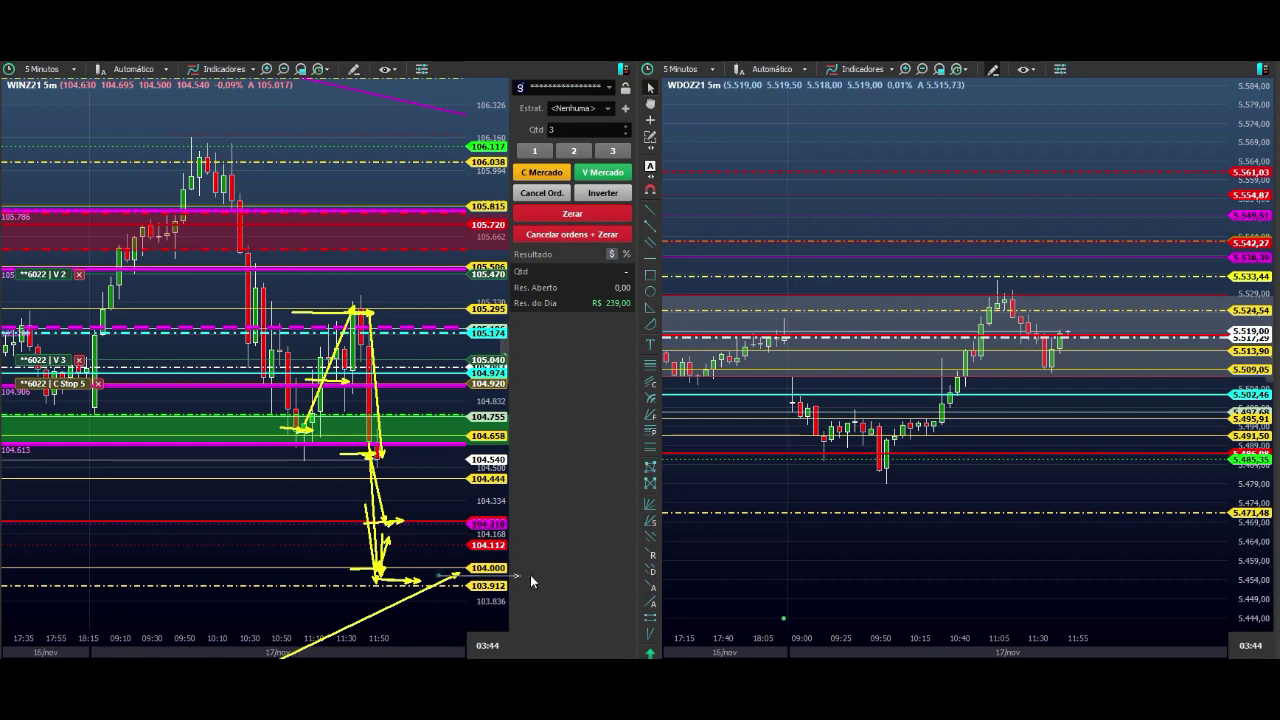
pyautogui.click(540, 573)
pyautogui.click(397, 653)
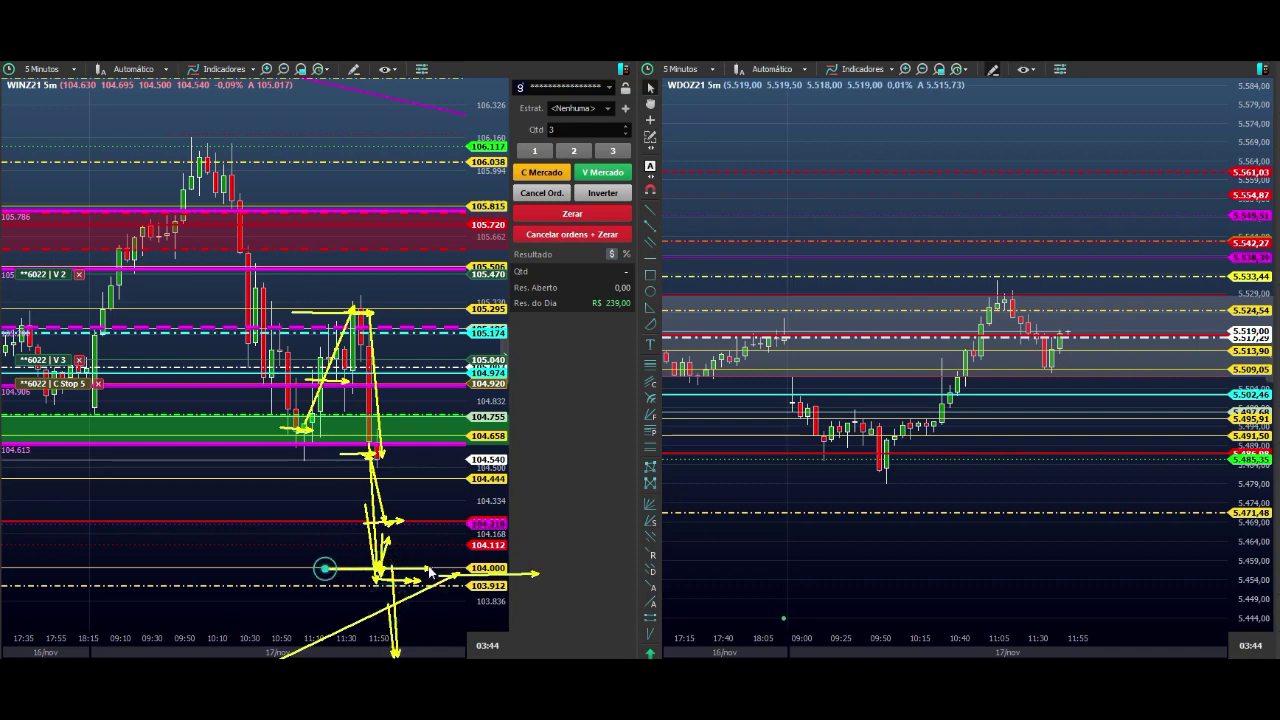
pyautogui.click(358, 563)
pyautogui.moveTo(355, 635); pyautogui.dragTo(450, 612)
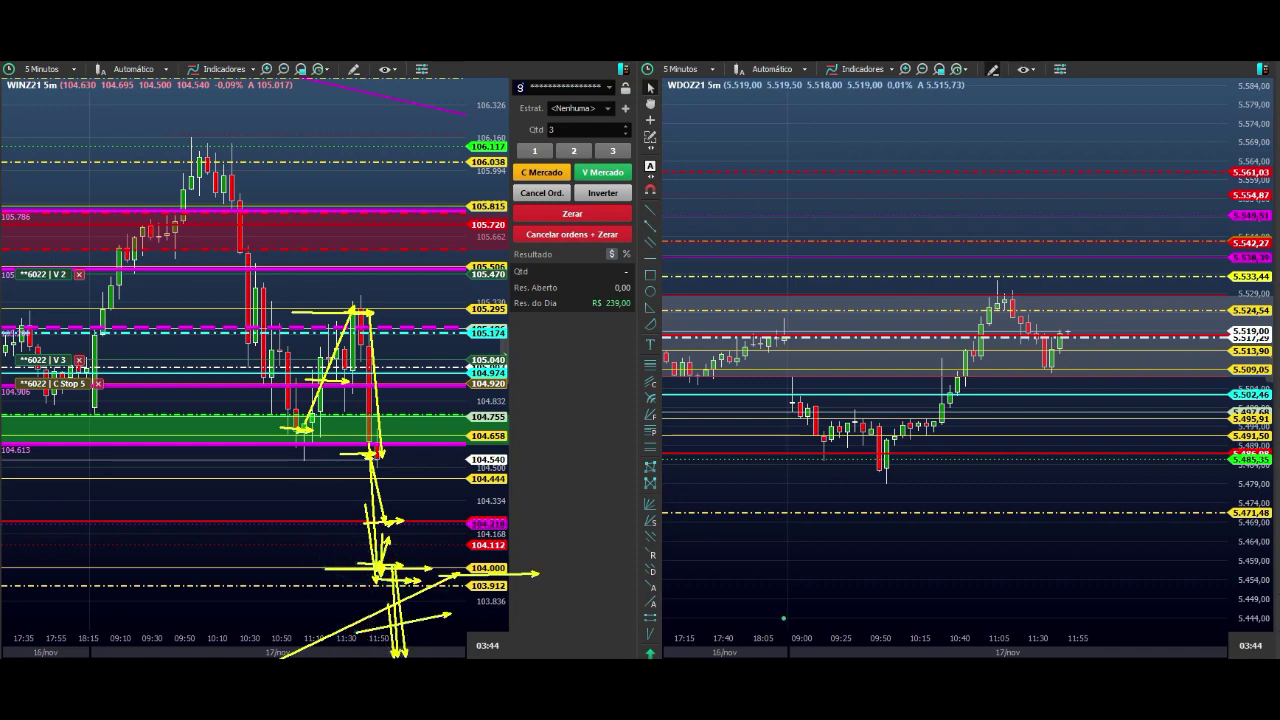
pyautogui.press('Escape')
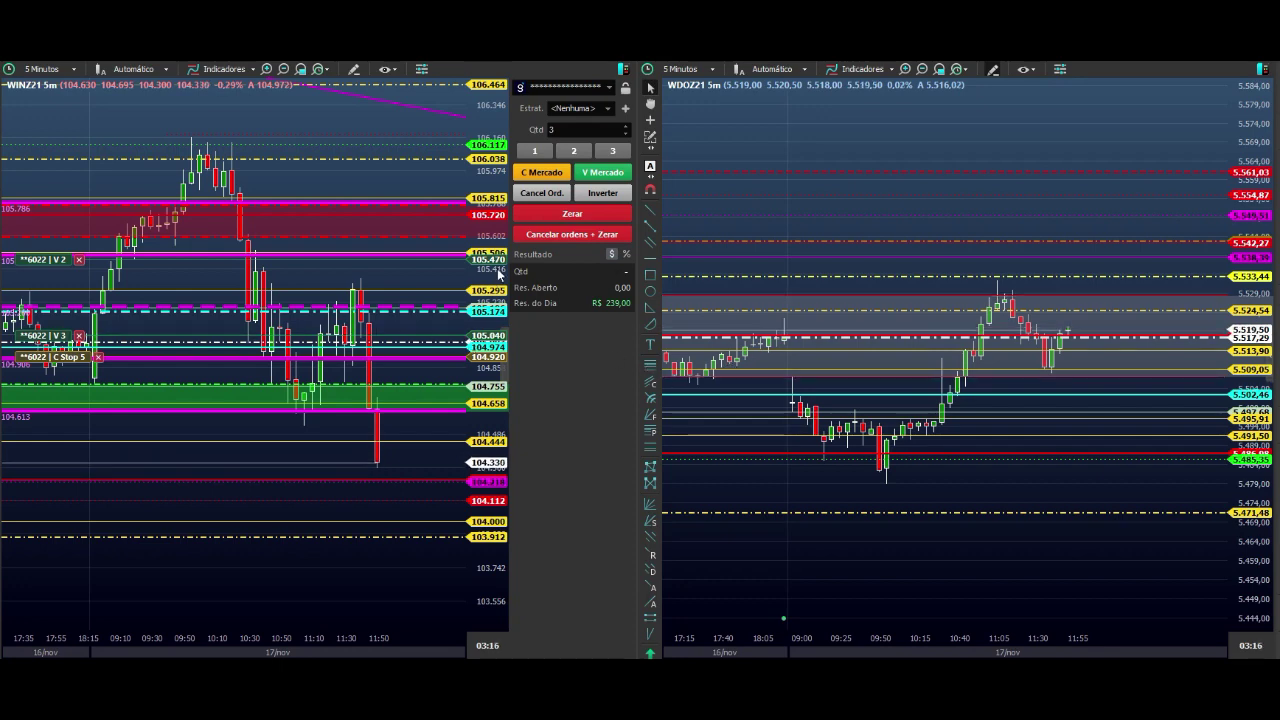
# - Set the WINZ21 order quantity to 5 and select the 7.15.20.25.30 order strategy
pyautogui.moveTo(495, 265); pyautogui.dragTo(505, 311)
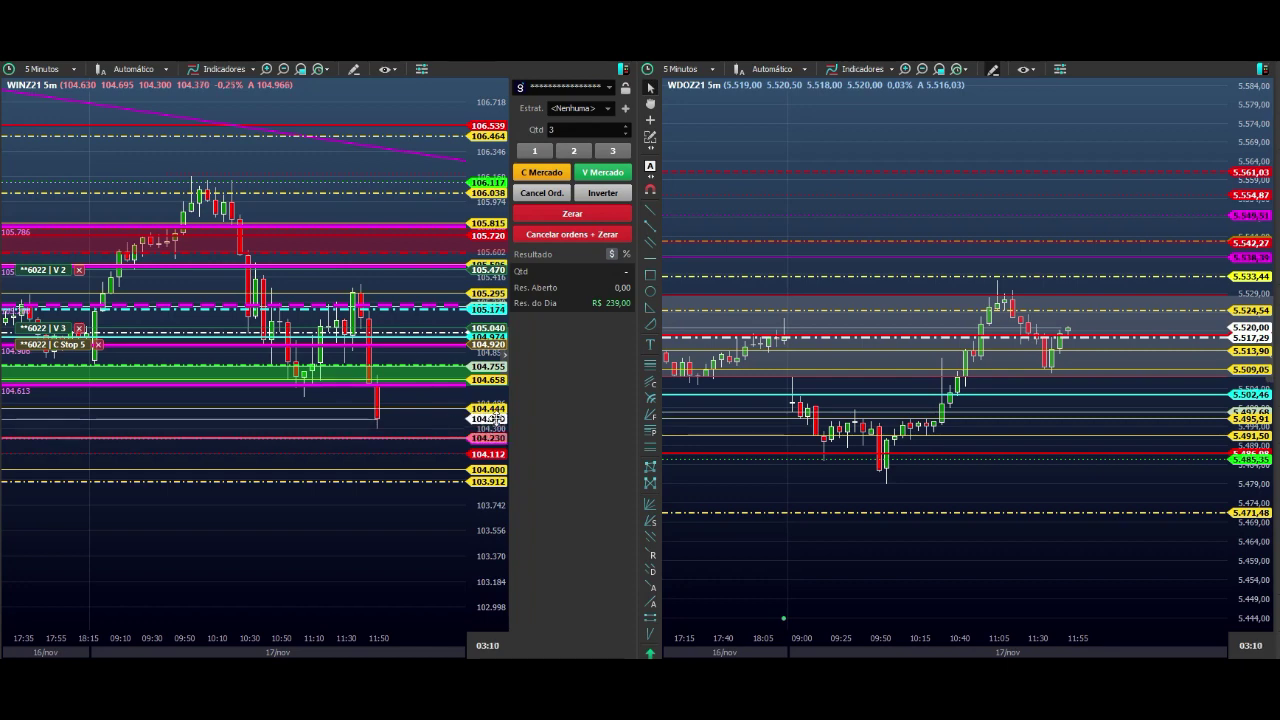
pyautogui.moveTo(490, 400); pyautogui.dragTo(488, 372)
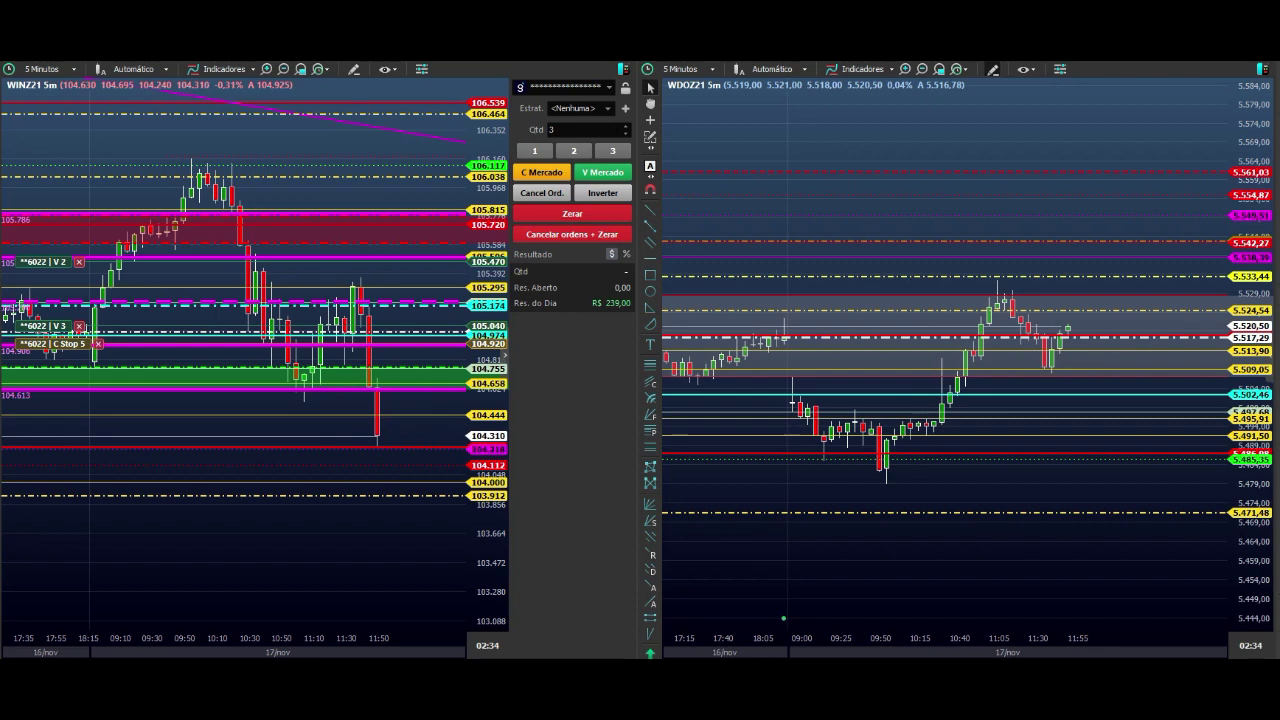
pyautogui.click(626, 127)
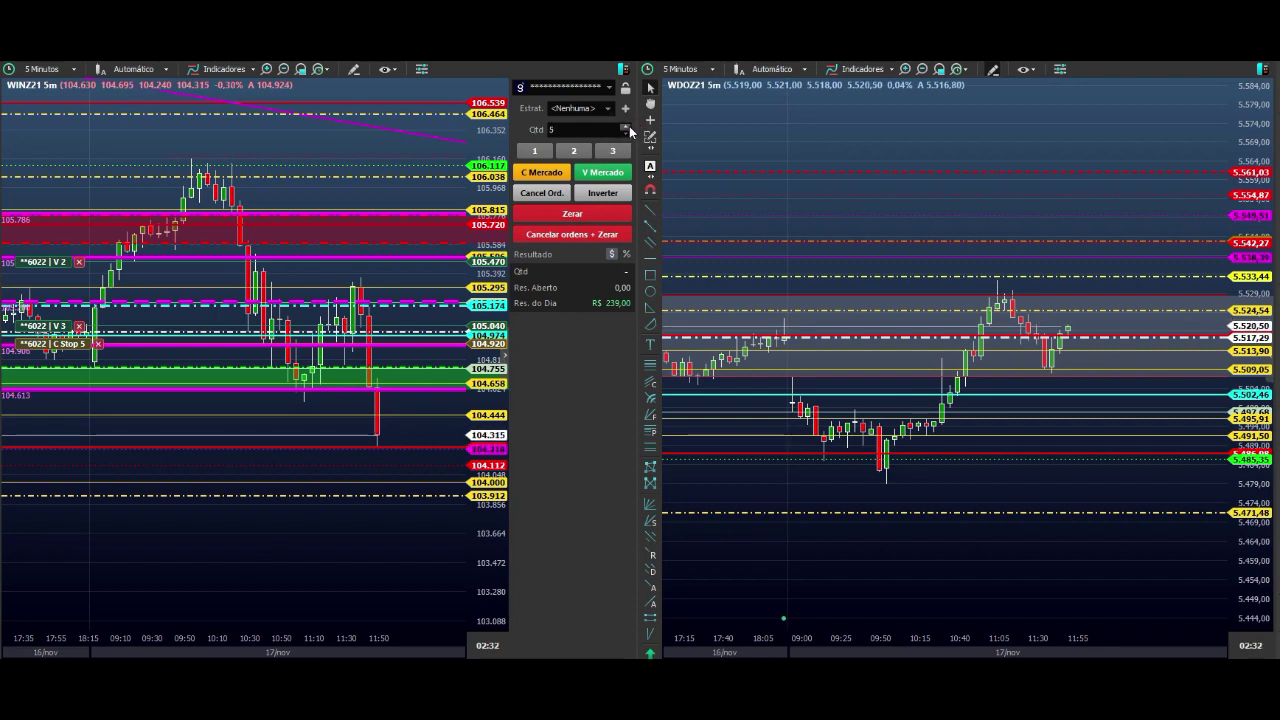
pyautogui.click(585, 108)
pyautogui.click(580, 177)
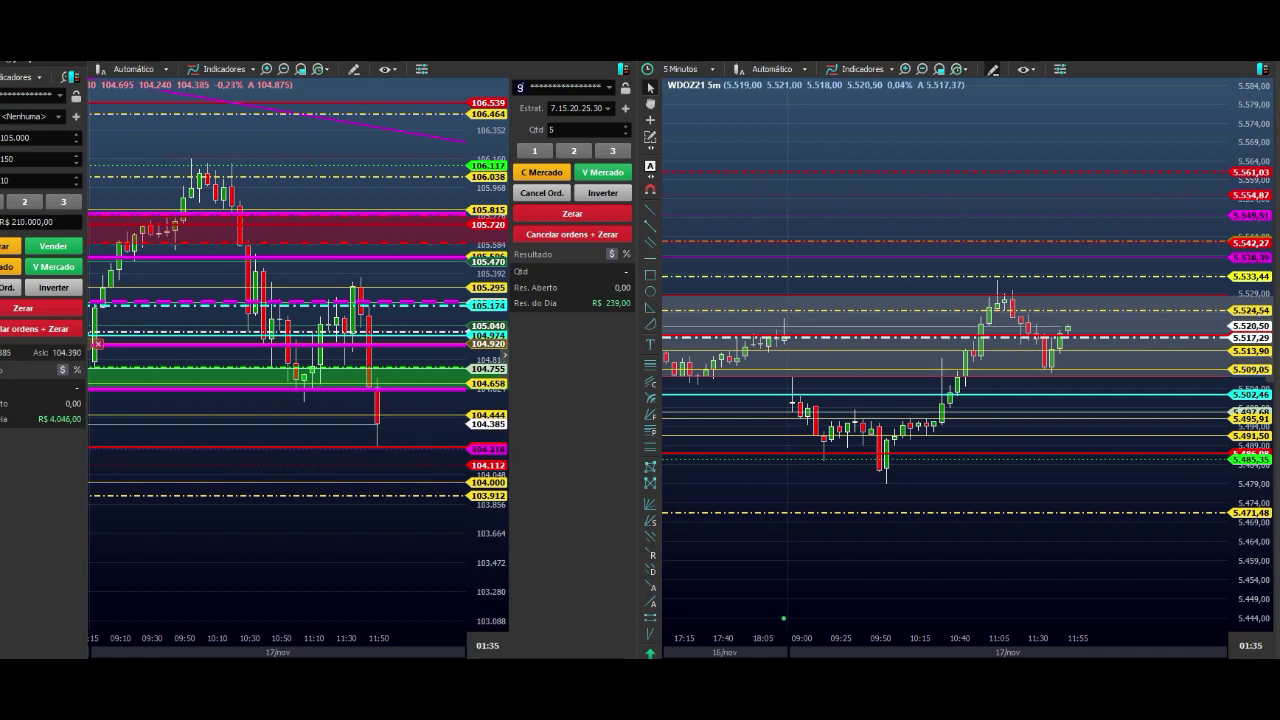
# - Magnify the second order panel to examine its result for the day, and leave the magnified view
pyautogui.click(705, 178)
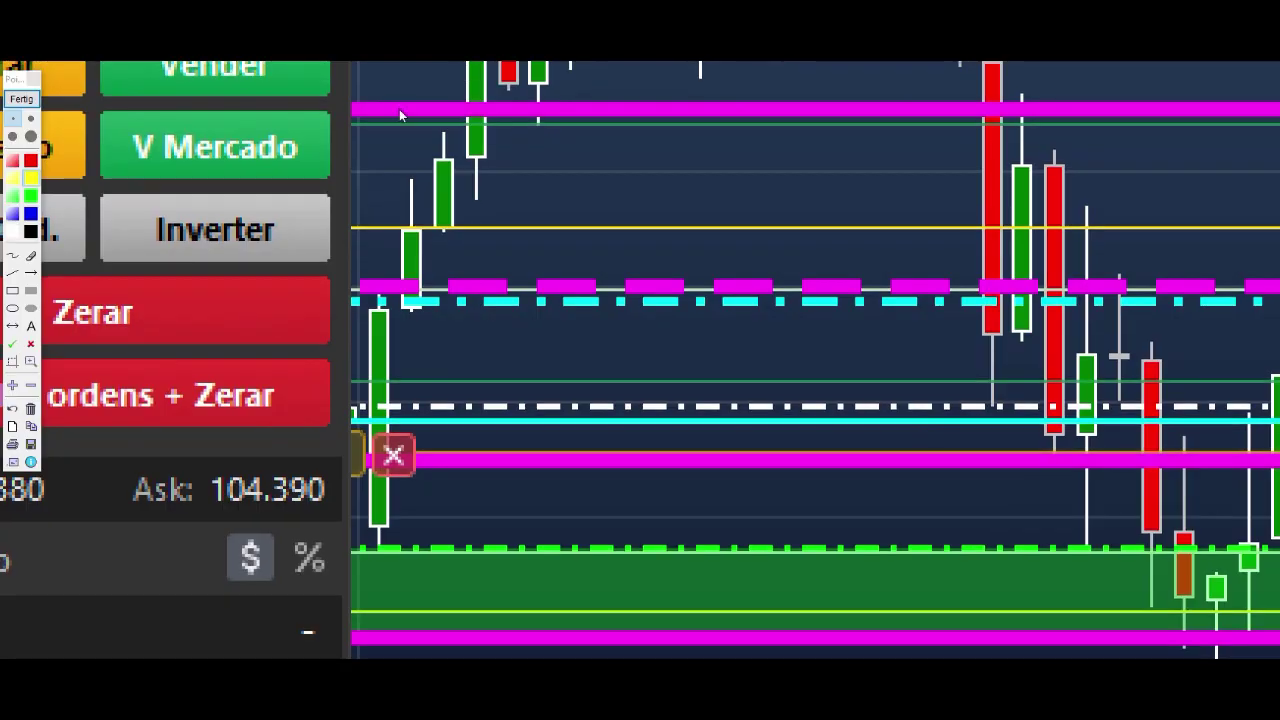
pyautogui.scroll(5, 86, 303)
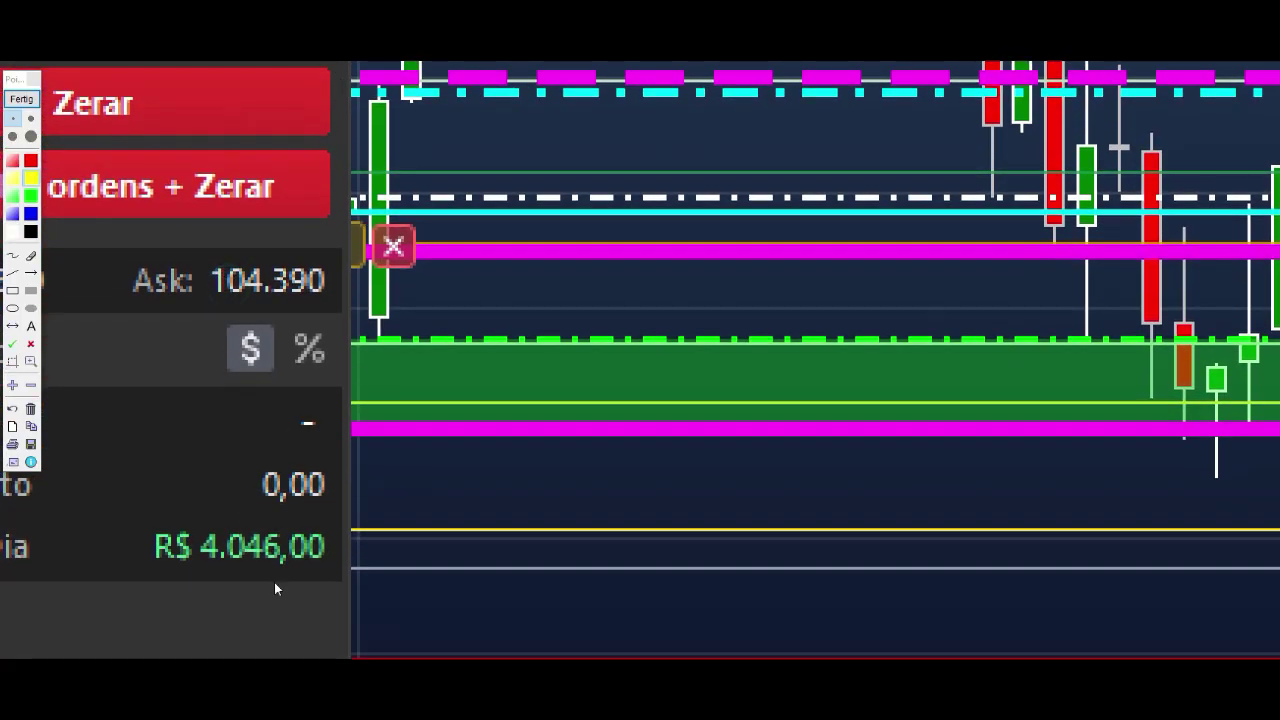
pyautogui.scroll(-5, 250, 356)
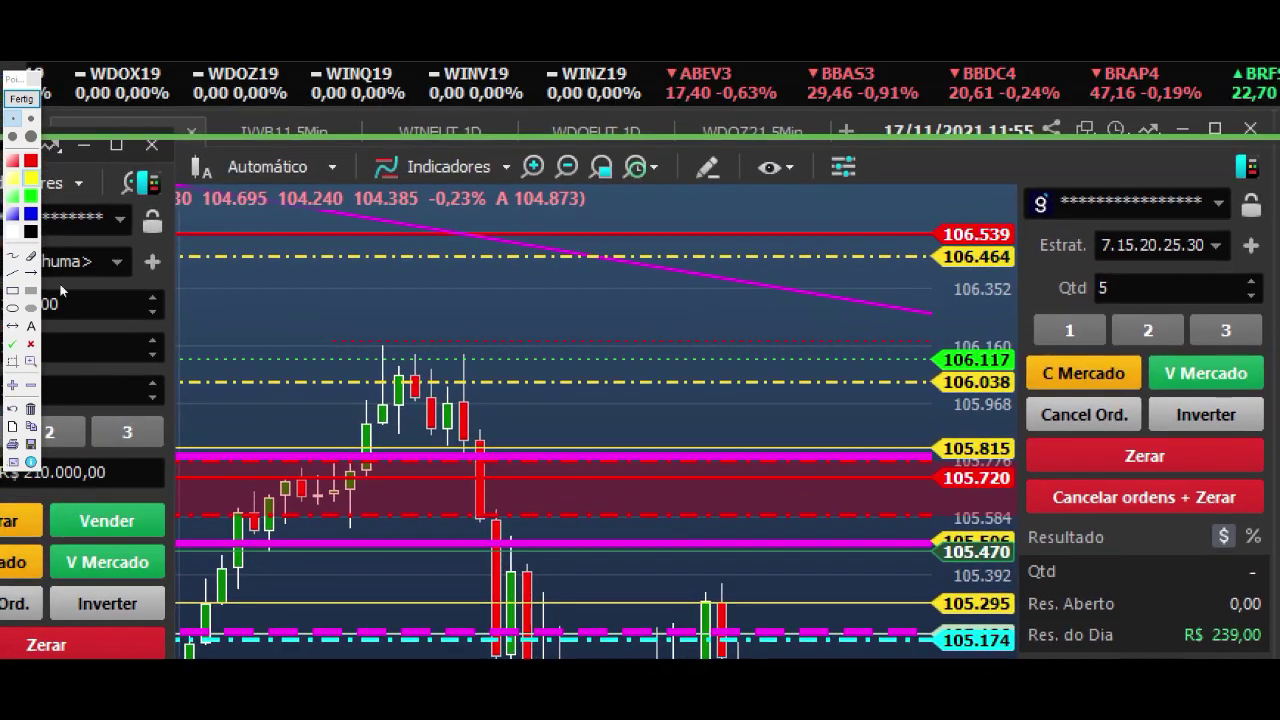
pyautogui.click(24, 100)
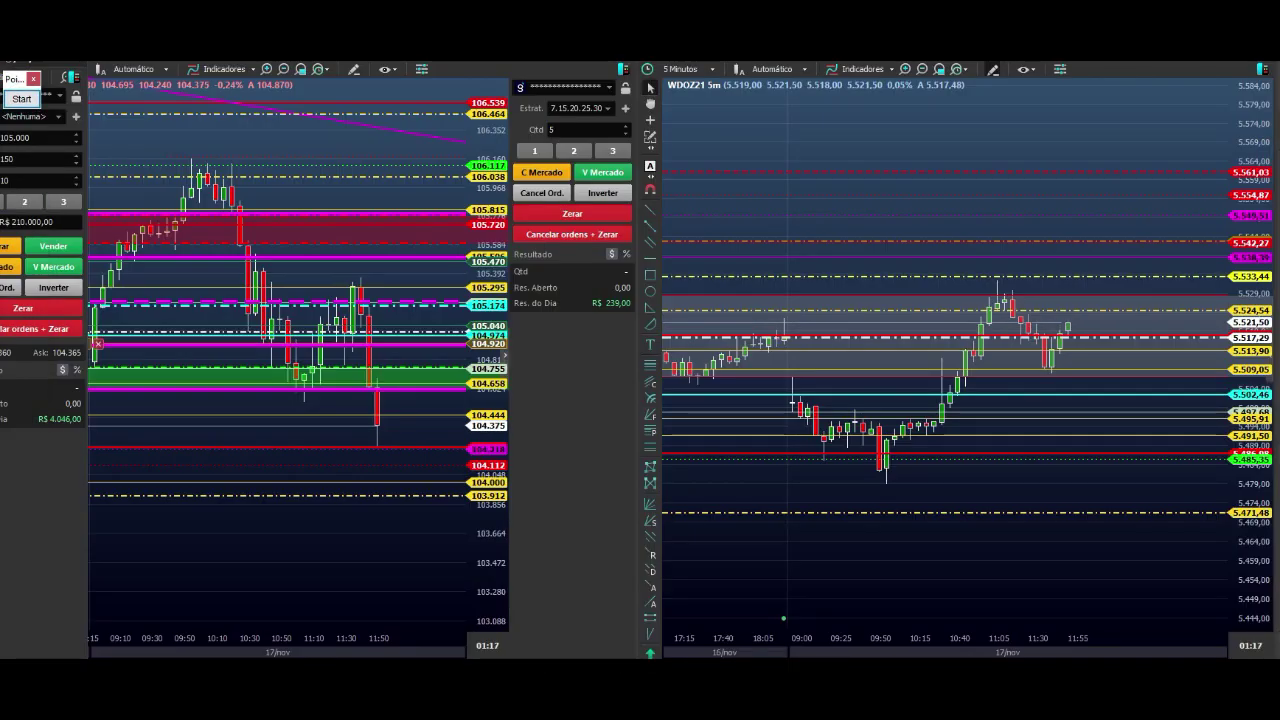